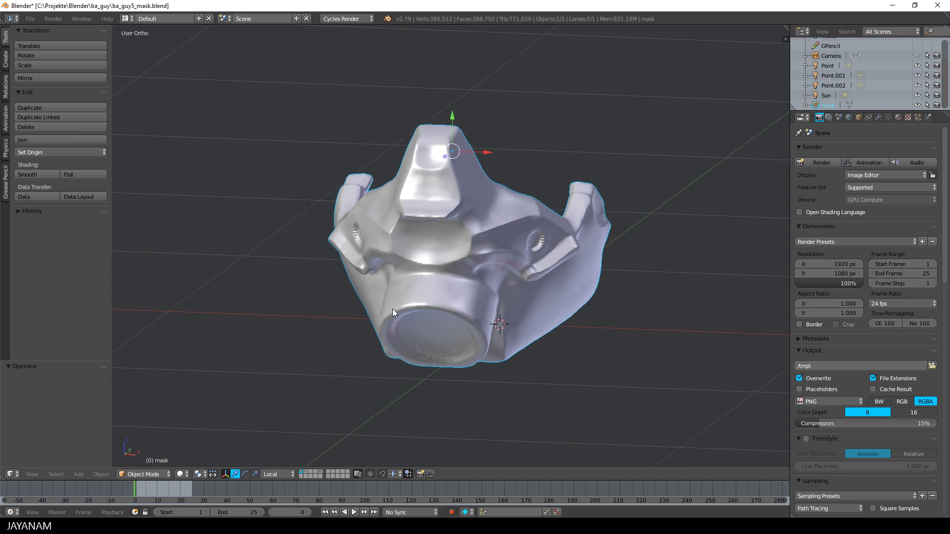
# Inspect the mask's mesh density in Edit Mode and return to Object Mode.
pyautogui.press('Tab')
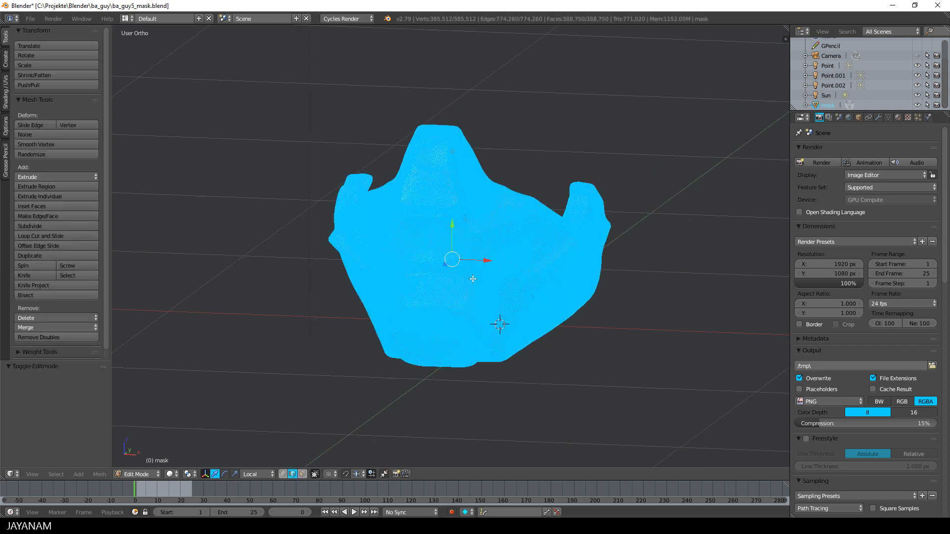
pyautogui.press('Tab')
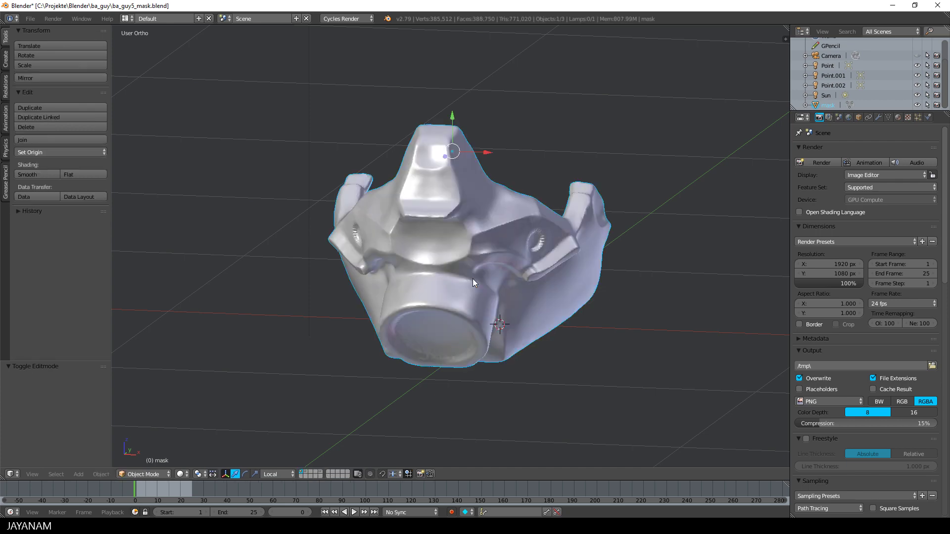
# Install the add-on file RetopoFlow_v2.0.0-beta-1.zip through the user preferences.
pyautogui.click(31, 20)
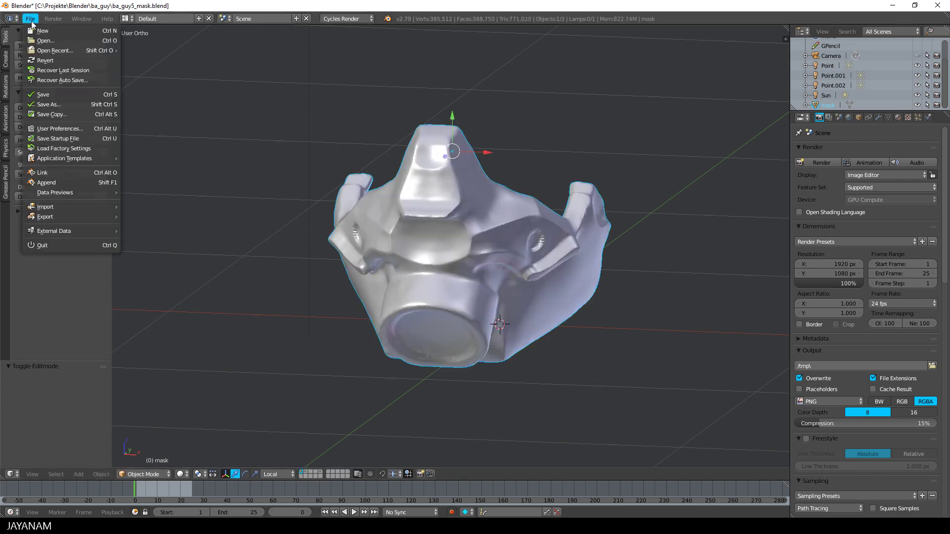
pyautogui.click(82, 129)
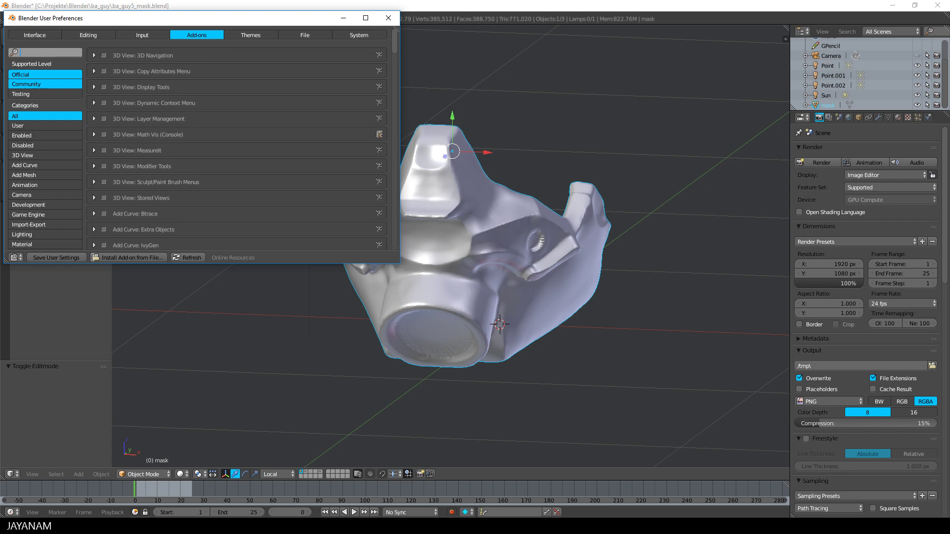
pyautogui.click(128, 258)
pyautogui.click(168, 102)
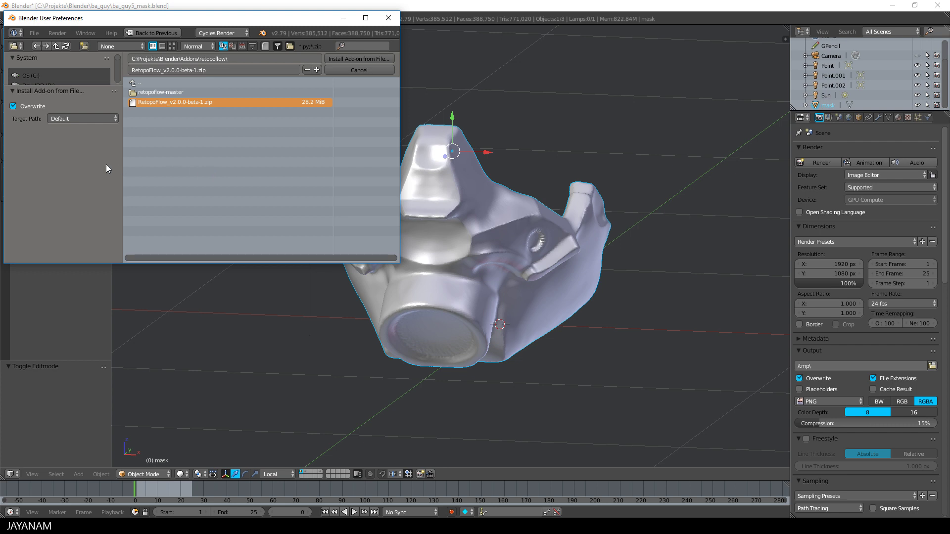
pyautogui.click(349, 59)
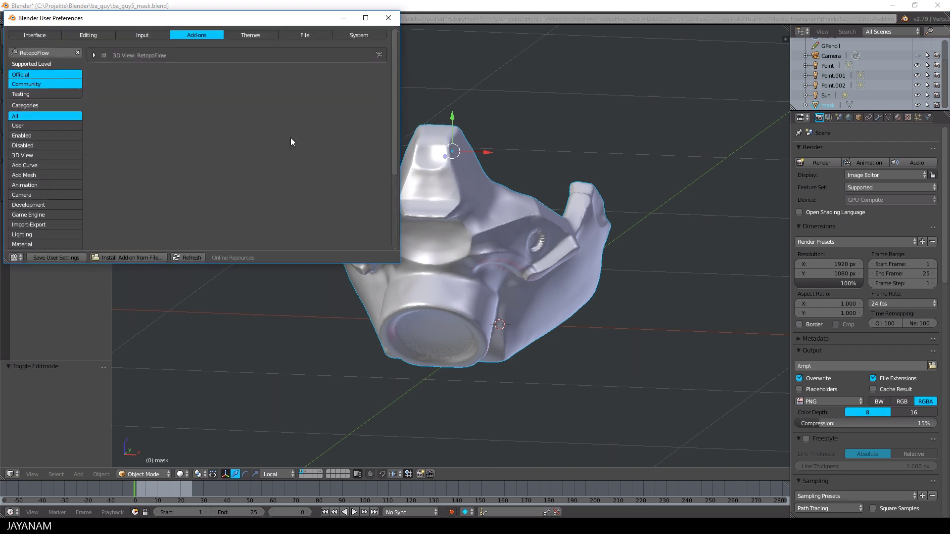
# Enable the 3D View: RetopoFlow add-on and save the user settings.
pyautogui.click(103, 55)
pyautogui.click(94, 55)
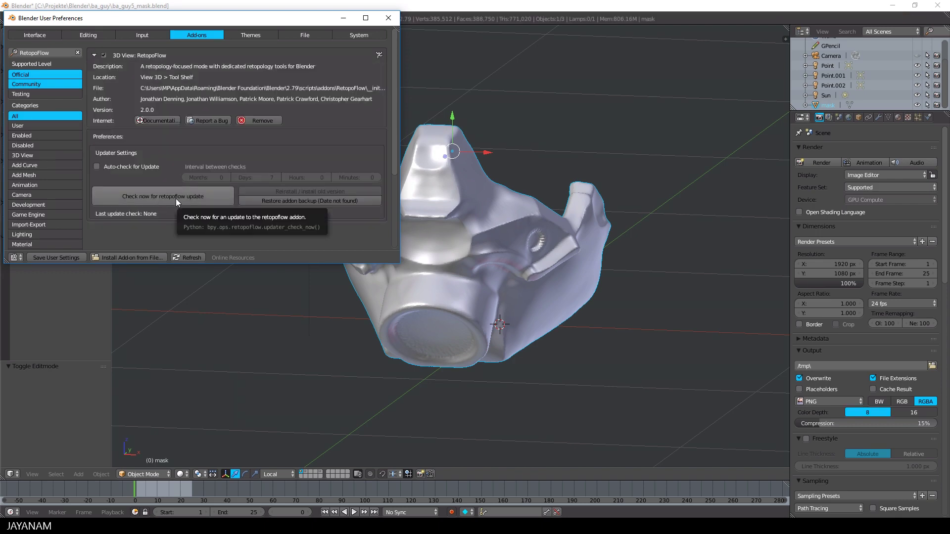
pyautogui.click(40, 258)
pyautogui.click(388, 18)
# Set the mask to front orthographic view and show the RetopoFlow 2.0 tools with the RetopoFlow 1.3 section collapsed.
pyautogui.press('KP_1')
pyautogui.press('KP_5')
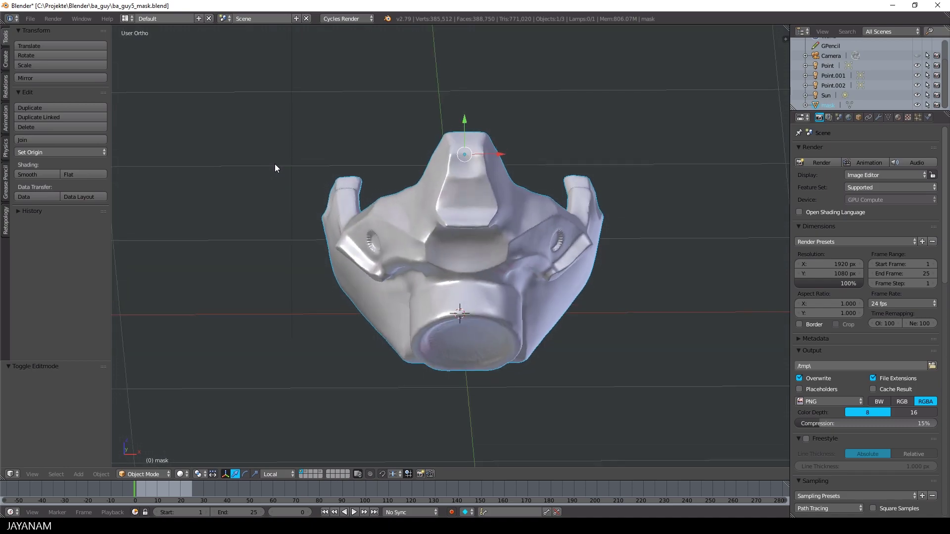
pyautogui.press('KP_5')
pyautogui.click(7, 223)
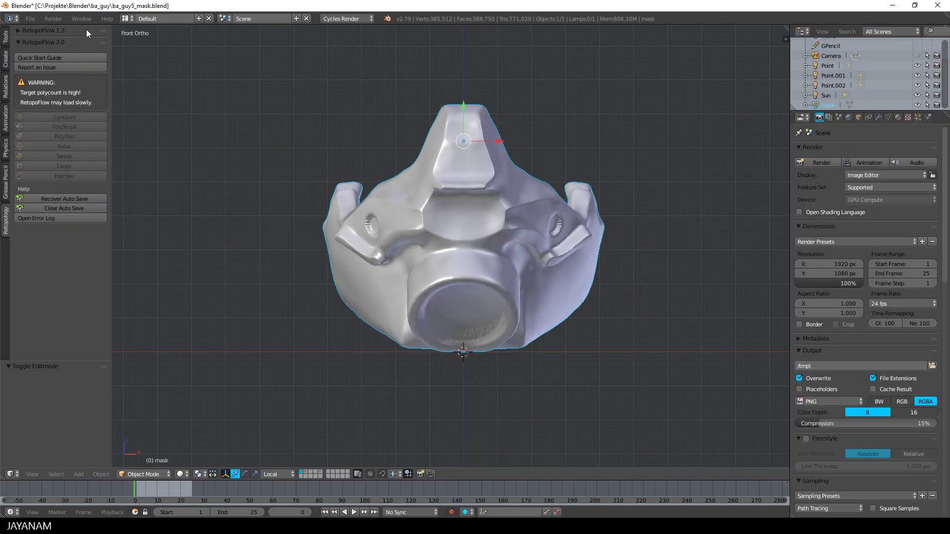
pyautogui.click(68, 30)
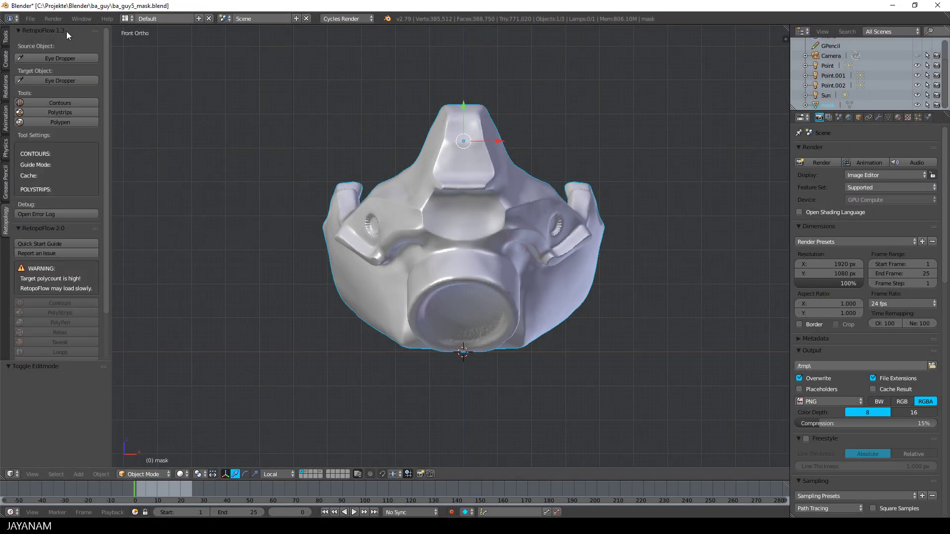
pyautogui.click(66, 31)
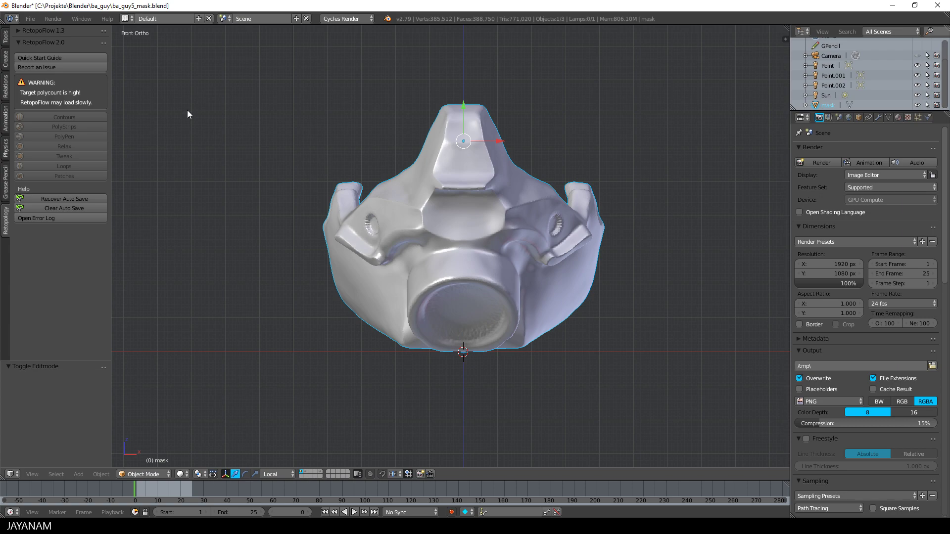
# Read the rules for target and source objects in the RetopoFlow 2.0 quick start guide, and close the guide.
pyautogui.click(68, 58)
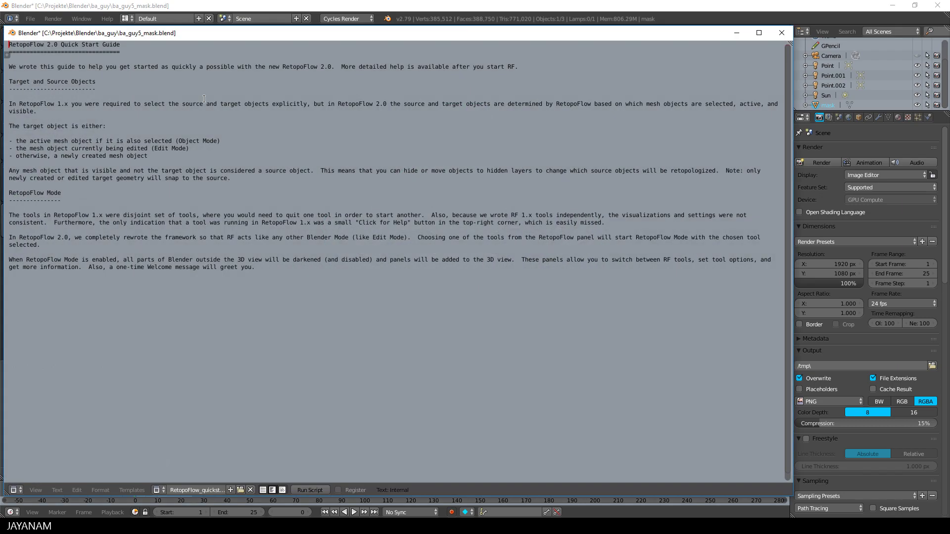
pyautogui.keyDown('ctrl'); pyautogui.scroll(5, 273, 192); pyautogui.keyUp('ctrl')
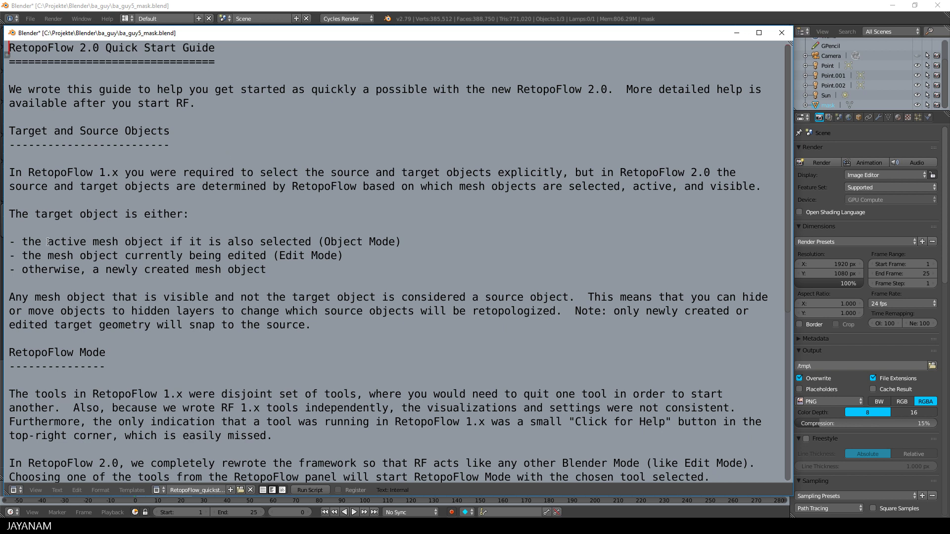
pyautogui.moveTo(48, 243); pyautogui.dragTo(161, 241)
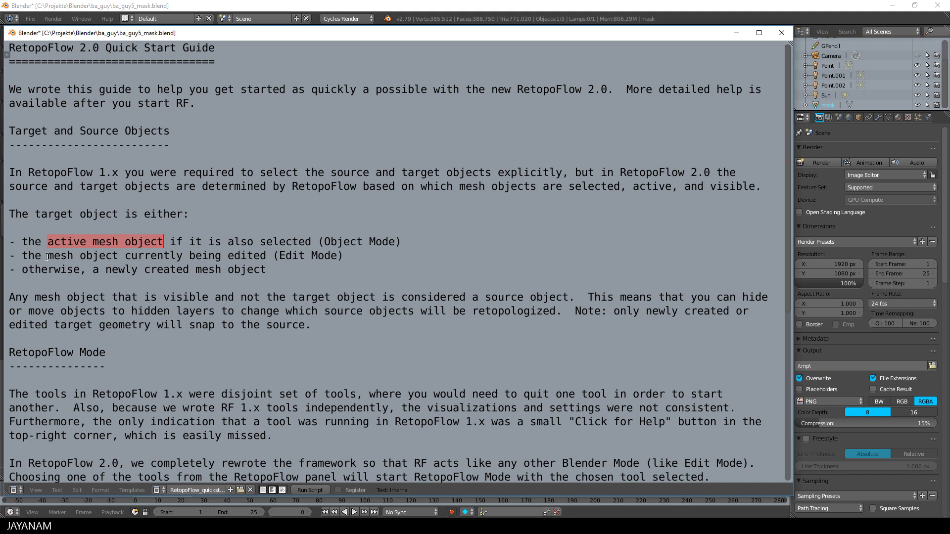
pyautogui.moveTo(48, 256); pyautogui.dragTo(23, 271)
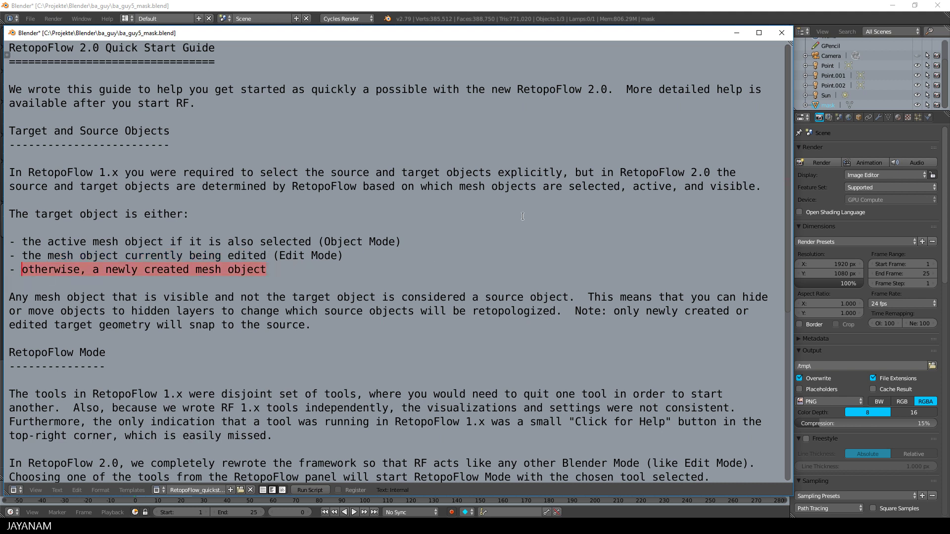
pyautogui.click(782, 32)
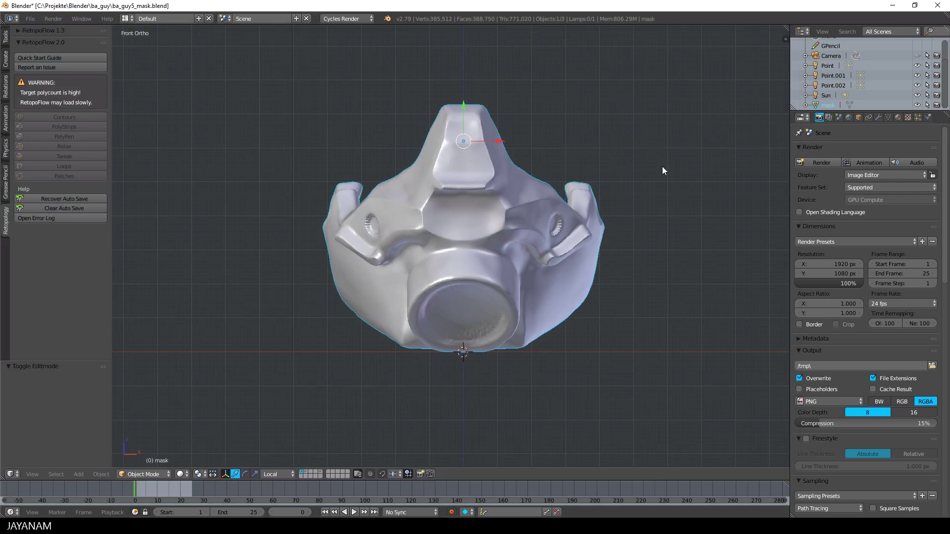
# Deselect the mask and start RetopoFlow with the PolyStrips tool in a maximized 3D view.
pyautogui.press('a')
pyautogui.moveTo(596, 153); pyautogui.dragTo(587, 164, button='middle')
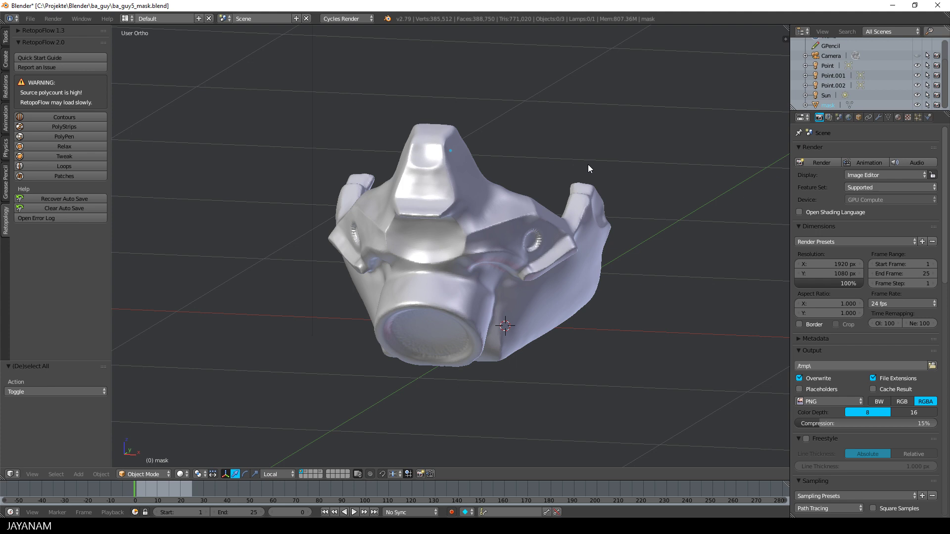
pyautogui.click(52, 127)
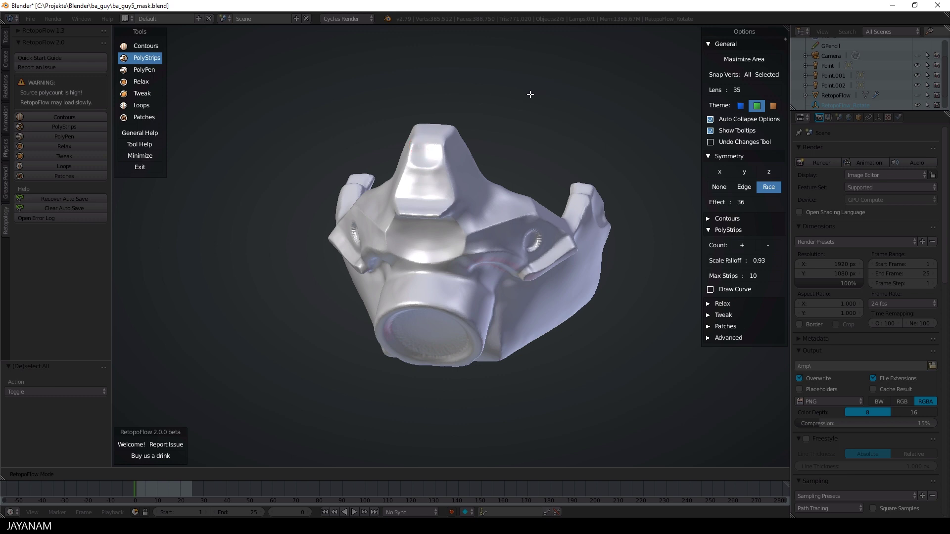
pyautogui.click(741, 59)
# Try drawing a wide PolyStrips strip across the cheek above the round dimple, and undo it.
pyautogui.moveTo(655, 102); pyautogui.dragTo(623, 185, button='middle')
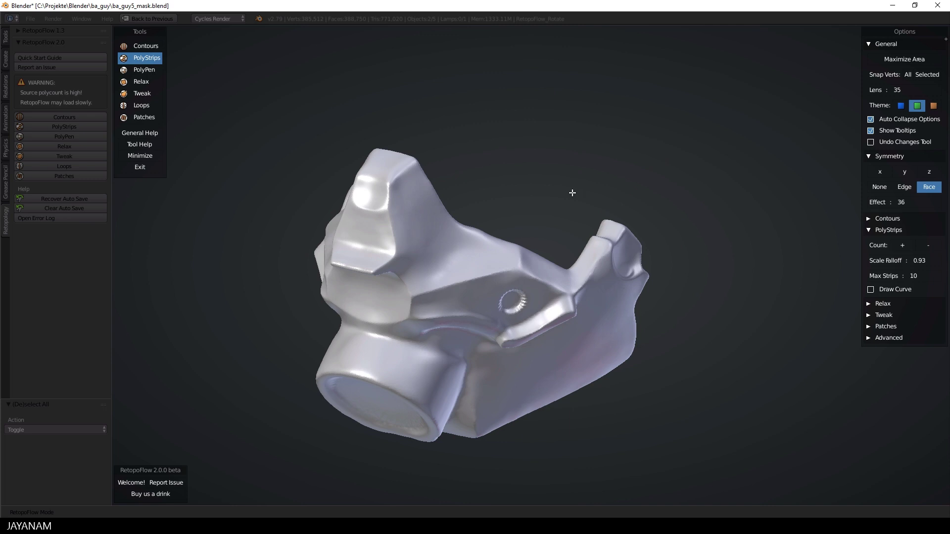
pyautogui.moveTo(570, 193)
pyautogui.mouseDown(button='middle')
pyautogui.moveTo(611, 170)
pyautogui.moveTo(566, 195)
pyautogui.mouseUp(button='middle')
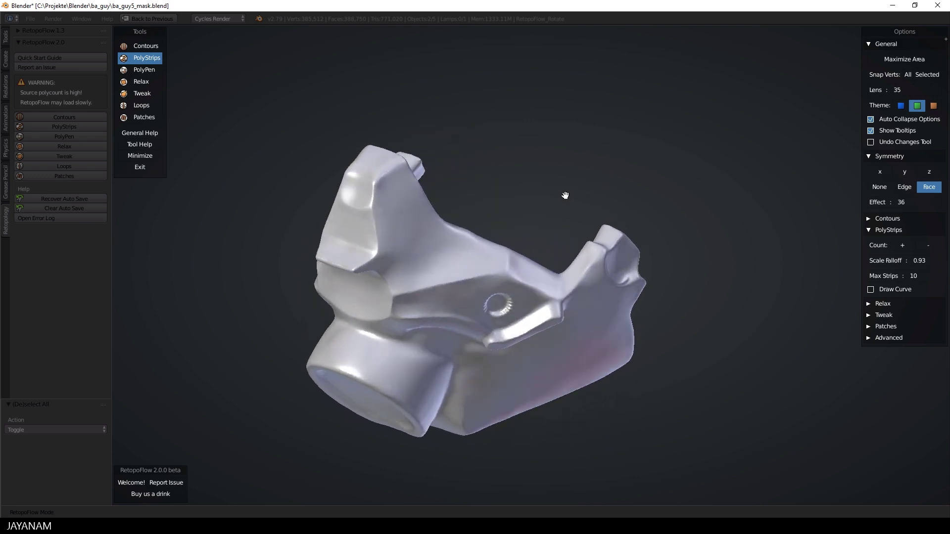
pyautogui.press('f')
pyautogui.click(404, 285)
pyautogui.keyDown('ctrl'); pyautogui.moveTo(395, 287); pyautogui.dragTo(479, 266); pyautogui.keyUp('ctrl')
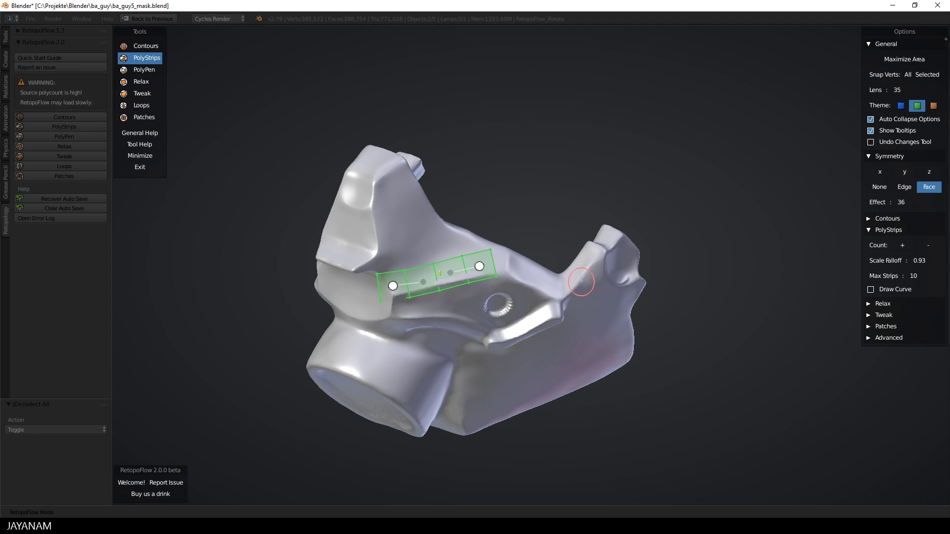
pyautogui.hotkey('ctrl', 'z')
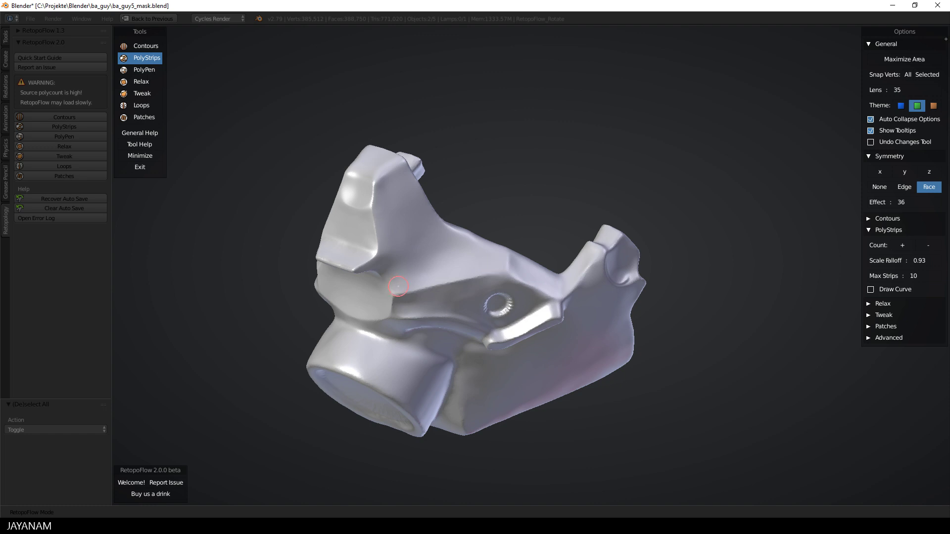
# Draw a narrower PolyStrips strip across the cheek above the round dimple and move it slightly upward.
pyautogui.moveTo(398, 285); pyautogui.dragTo(490, 268)
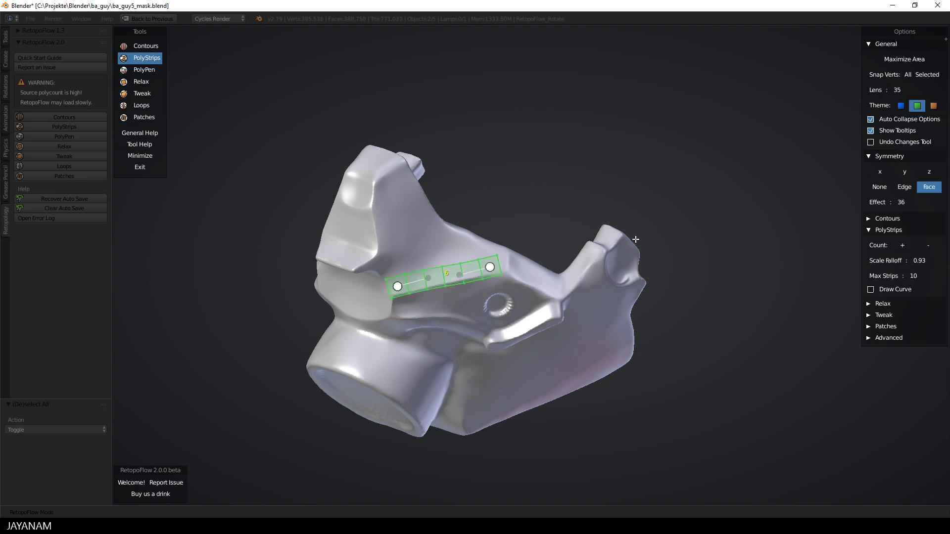
pyautogui.scroll(1, 553, 309)
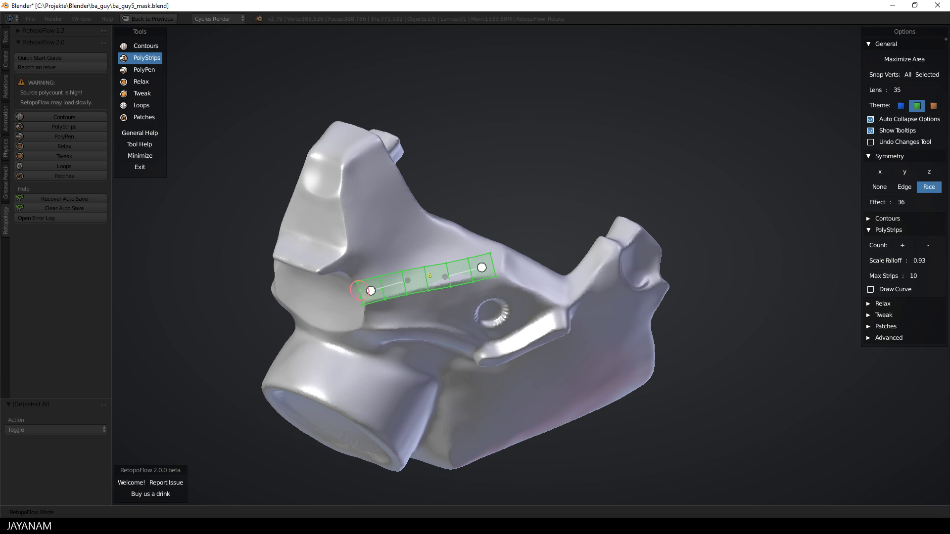
pyautogui.press('g')
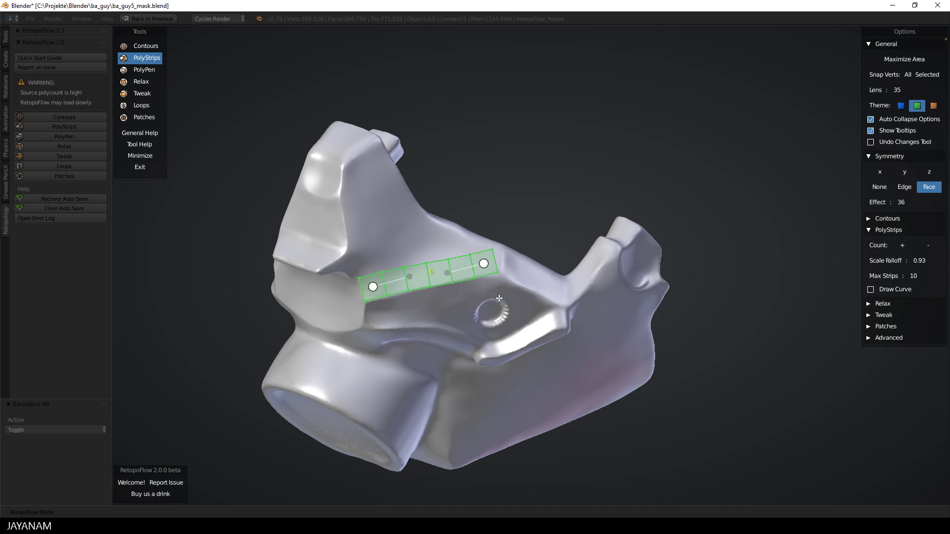
pyautogui.click(498, 297)
# Try selecting a single quad and various runs of quads along the cheek strip, and clear the selection.
pyautogui.click(411, 277)
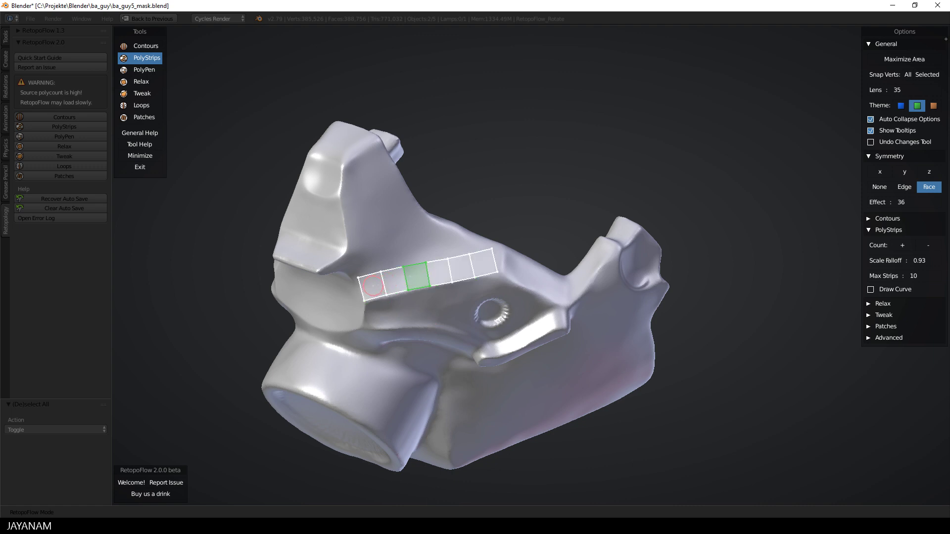
pyautogui.scroll(1, 372, 285)
pyautogui.moveTo(367, 284); pyautogui.dragTo(464, 270)
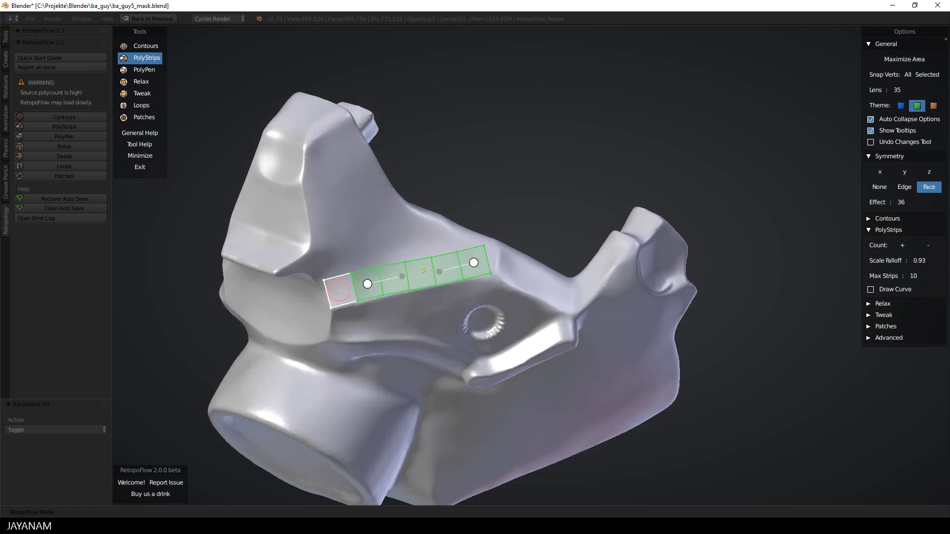
pyautogui.moveTo(340, 290); pyautogui.dragTo(464, 271)
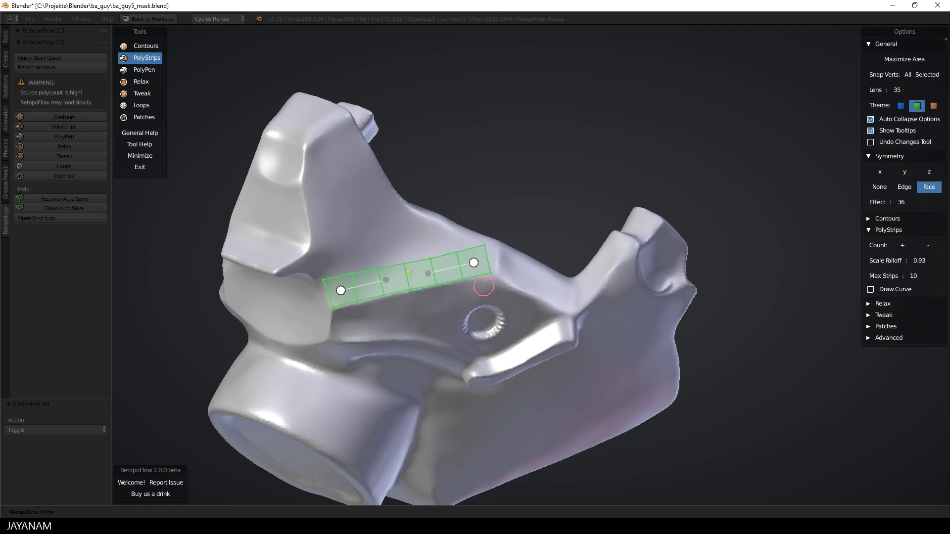
pyautogui.moveTo(329, 285)
pyautogui.mouseDown()
pyautogui.moveTo(346, 291)
pyautogui.moveTo(407, 278)
pyautogui.mouseUp()
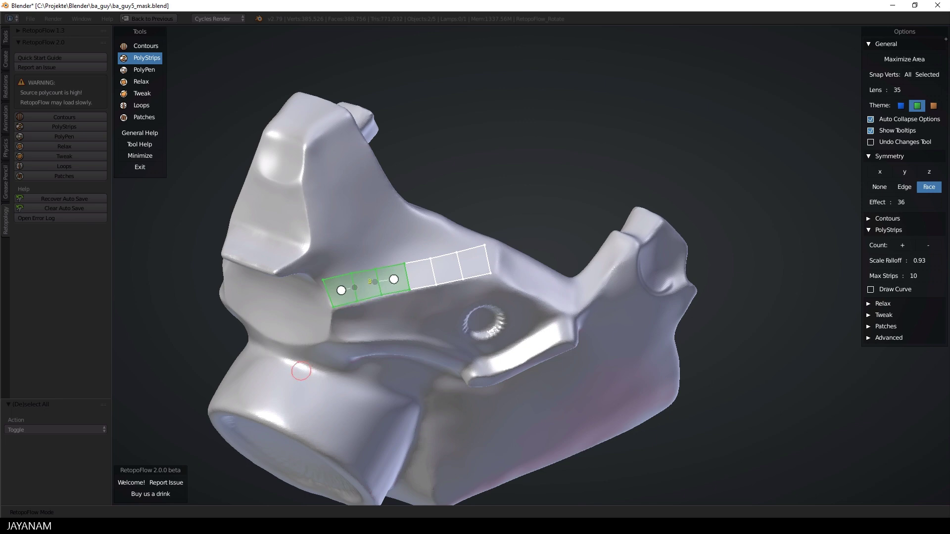
pyautogui.moveTo(345, 364)
pyautogui.mouseDown(button='middle')
pyautogui.moveTo(395, 376)
pyautogui.moveTo(472, 332)
pyautogui.moveTo(470, 304)
pyautogui.moveTo(399, 266)
pyautogui.mouseUp(button='middle')
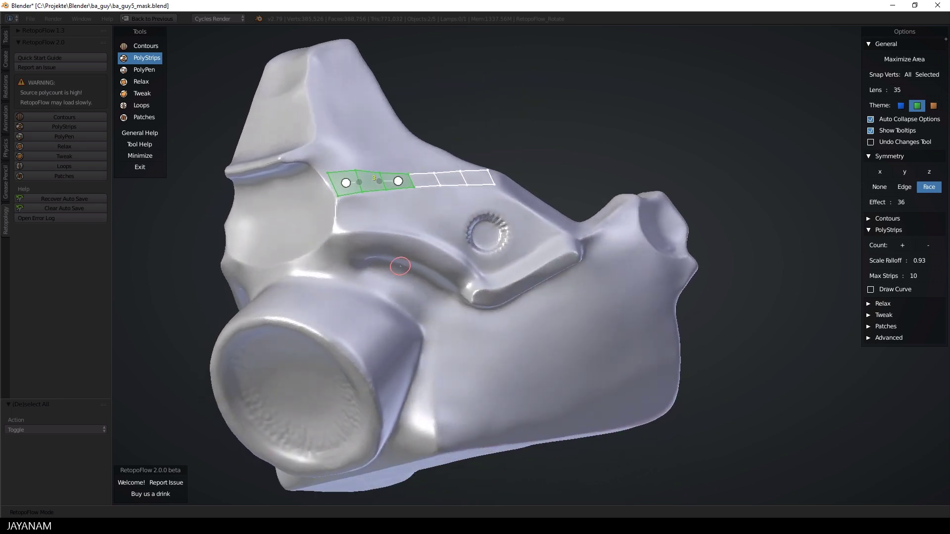
pyautogui.press('a')
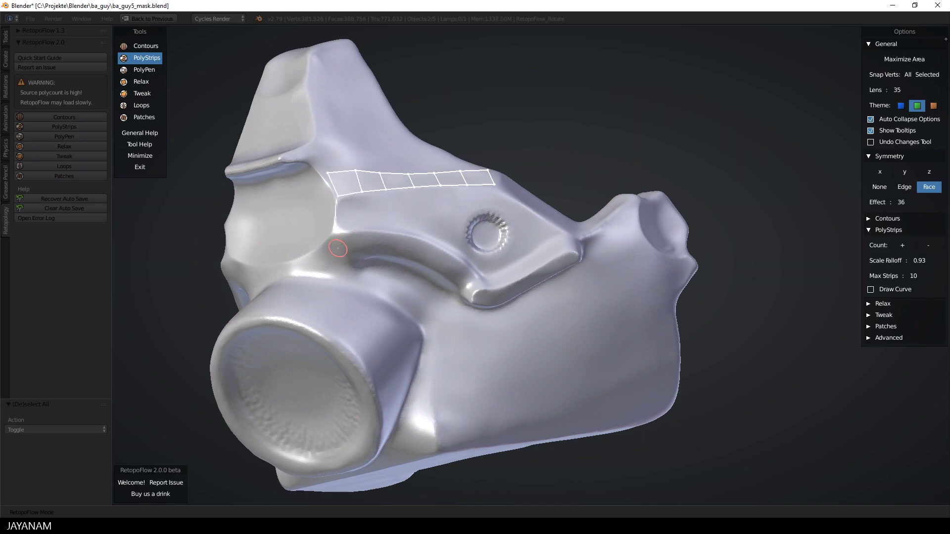
# Draw a curved PolyStrips strip along the arched ridge below the cheek strip, ending at the raised bar.
pyautogui.moveTo(337, 249)
pyautogui.mouseDown()
pyautogui.moveTo(391, 245)
pyautogui.moveTo(446, 261)
pyautogui.moveTo(464, 280)
pyautogui.mouseUp()
pyautogui.moveTo(526, 310); pyautogui.dragTo(438, 353, button='middle')
pyautogui.moveTo(484, 327); pyautogui.dragTo(475, 242, button='middle')
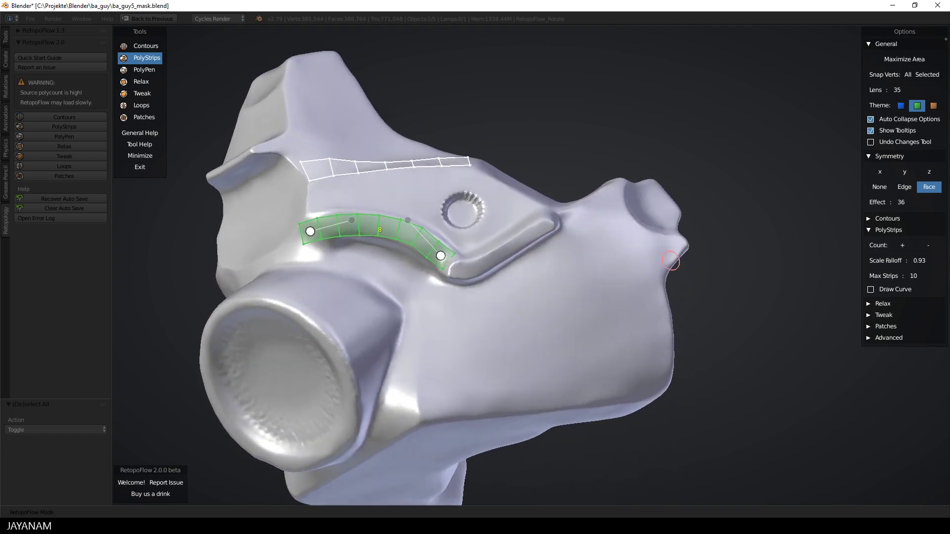
# Draw a short strip inward from the mask's rear notch and a longer one joining it from the lower rear corner.
pyautogui.moveTo(681, 244); pyautogui.dragTo(643, 277)
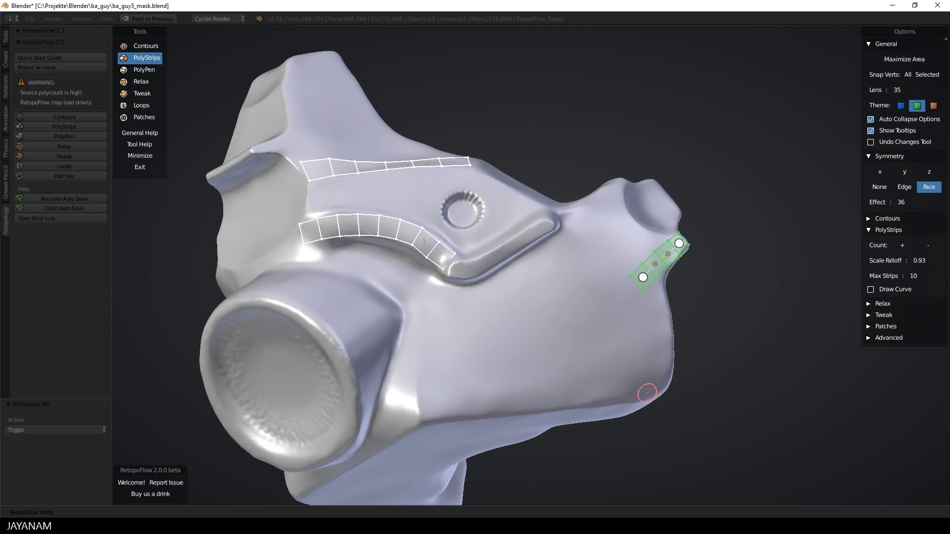
pyautogui.moveTo(654, 388)
pyautogui.mouseDown()
pyautogui.moveTo(659, 347)
pyautogui.moveTo(643, 277)
pyautogui.mouseUp()
pyautogui.moveTo(589, 350); pyautogui.dragTo(544, 352, button='middle')
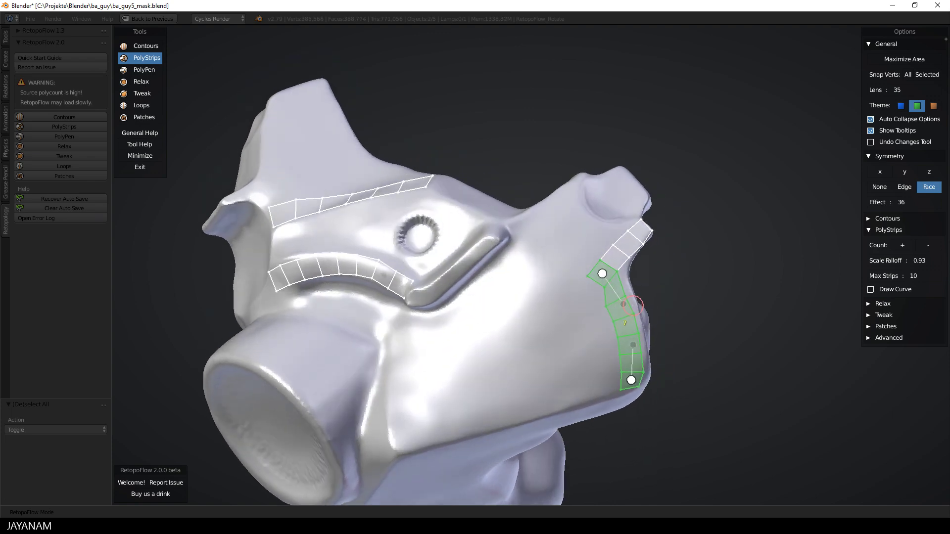
# Try adjusting the upper curve handle of the long rear-edge strip, and undo the change.
pyautogui.moveTo(623, 303); pyautogui.dragTo(613, 308)
pyautogui.hotkey('ctrl', 'z')
pyautogui.moveTo(608, 278)
pyautogui.mouseDown(button='middle')
pyautogui.moveTo(521, 357)
pyautogui.moveTo(534, 360)
pyautogui.moveTo(520, 377)
pyautogui.mouseUp(button='middle')
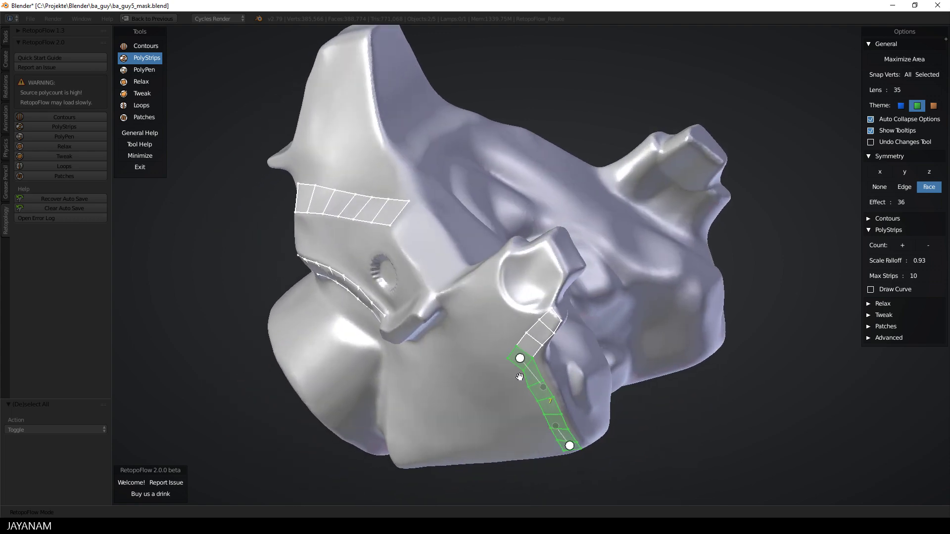
# Select the end quad of the short strip at the mask's rear notch and nudge it slightly.
pyautogui.rightClick(553, 321)
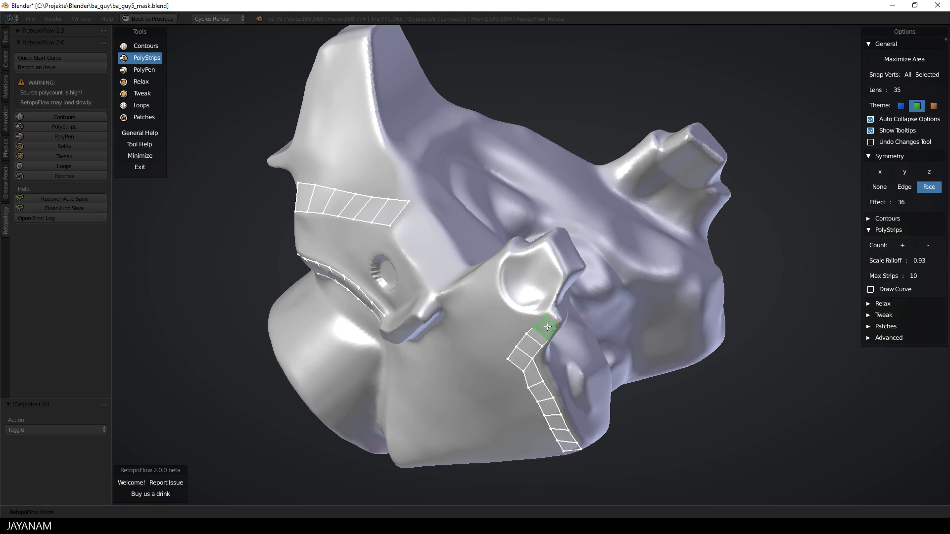
pyautogui.moveTo(548, 327); pyautogui.dragTo(550, 324)
pyautogui.moveTo(458, 352); pyautogui.dragTo(651, 330, button='middle')
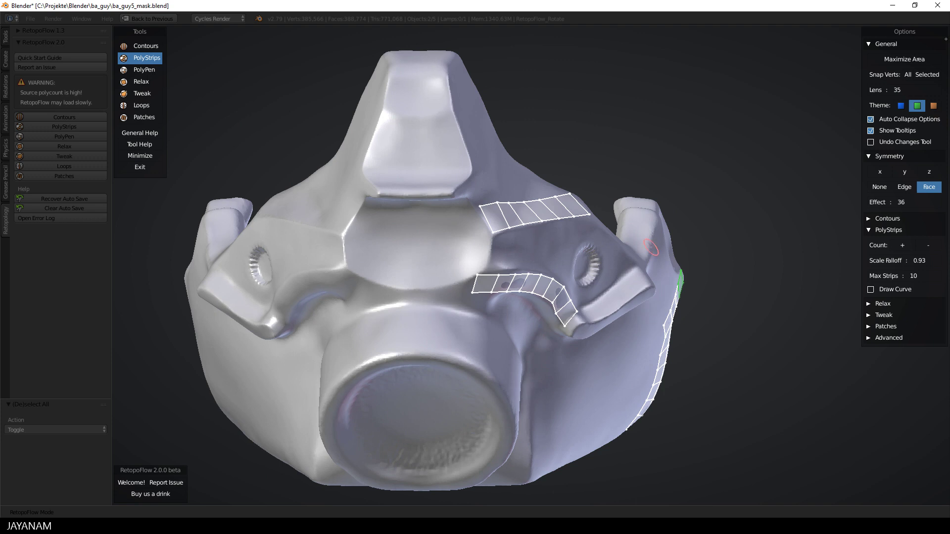
# Save the file and turn on X symmetry so the strips are mirrored across the mask's centre.
pyautogui.hotkey('ctrl', 's')
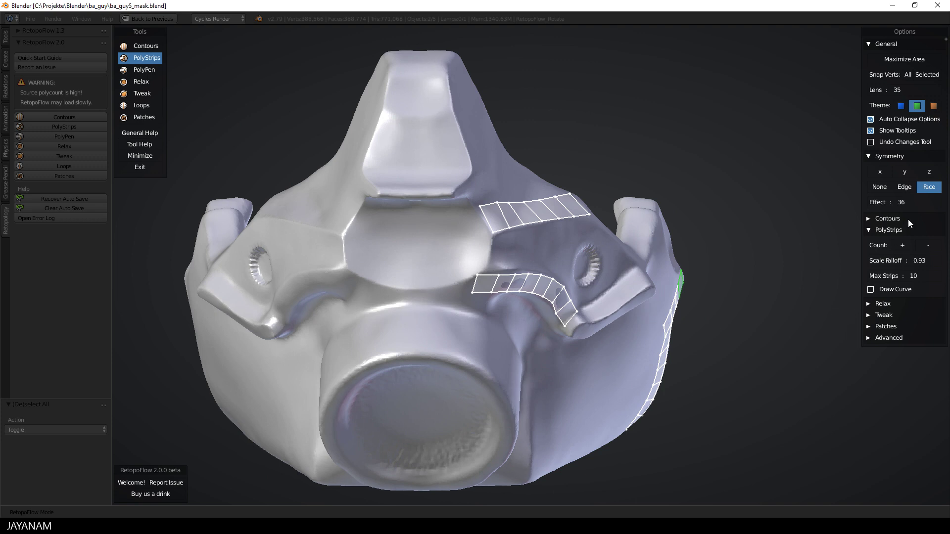
pyautogui.click(879, 172)
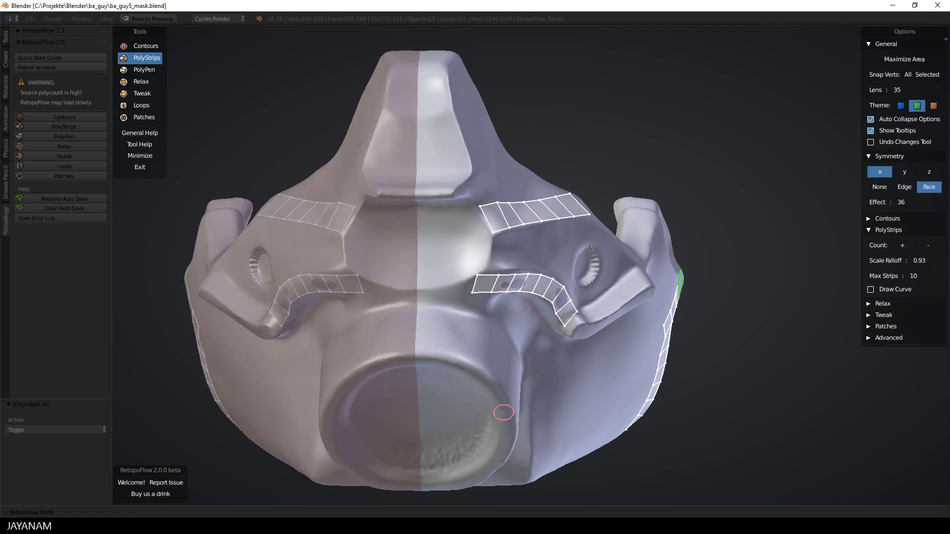
pyautogui.moveTo(504, 412); pyautogui.dragTo(593, 384, button='middle')
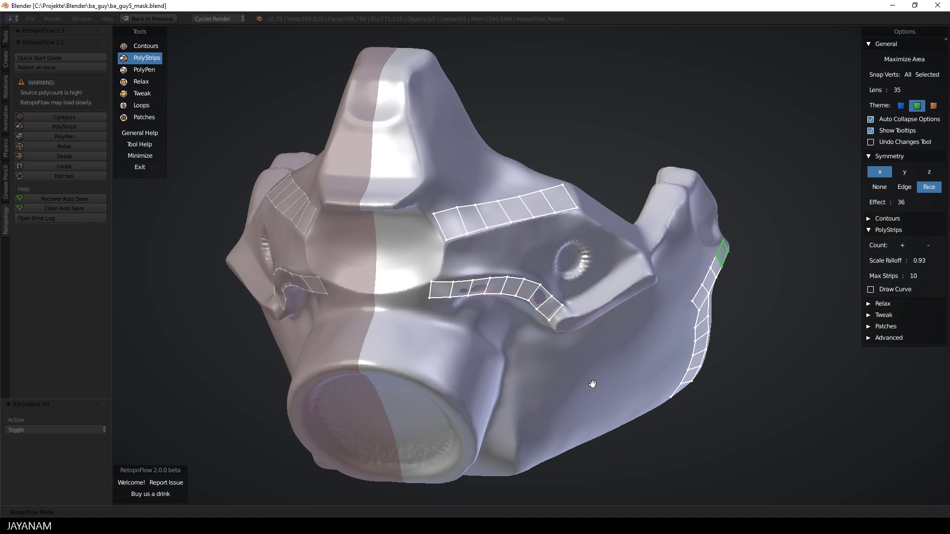
# Use the Tweak tool to reposition the vertices where the short notch strip meets the long rear-edge strip.
pyautogui.click(150, 93)
pyautogui.moveTo(656, 346)
pyautogui.mouseDown(button='middle')
pyautogui.moveTo(577, 349)
pyautogui.moveTo(583, 371)
pyautogui.mouseUp(button='middle')
pyautogui.scroll(3, 584, 371)
pyautogui.moveTo(640, 357)
pyautogui.mouseDown()
pyautogui.moveTo(623, 364)
pyautogui.moveTo(629, 385)
pyautogui.mouseUp()
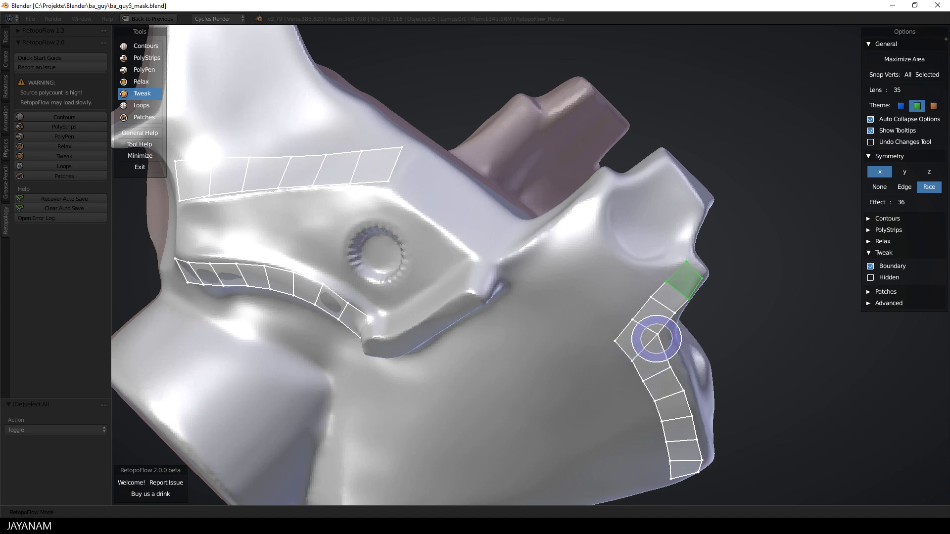
pyautogui.moveTo(655, 338); pyautogui.dragTo(670, 341)
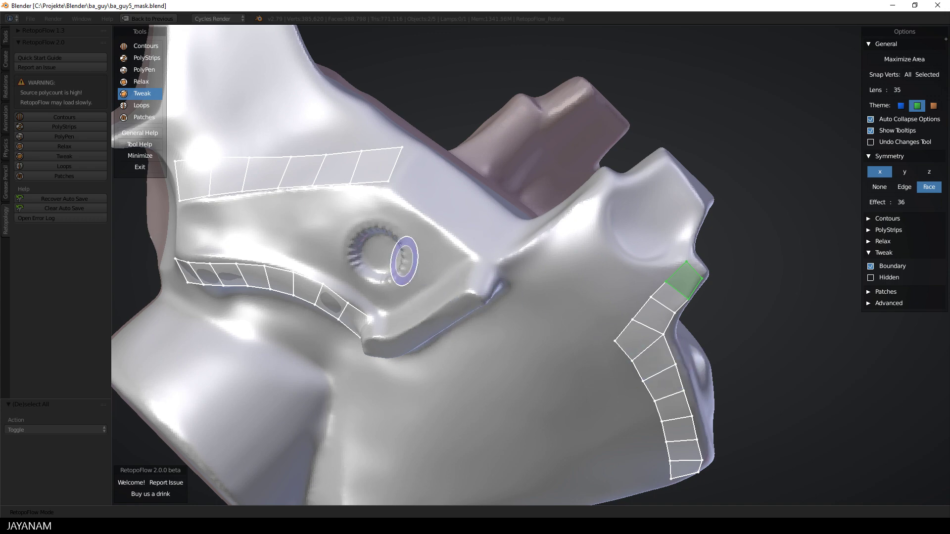
# Tweak the corner vertices at both ends of the cheek strip to fit the sculpt's edges.
pyautogui.moveTo(390, 186); pyautogui.dragTo(393, 189)
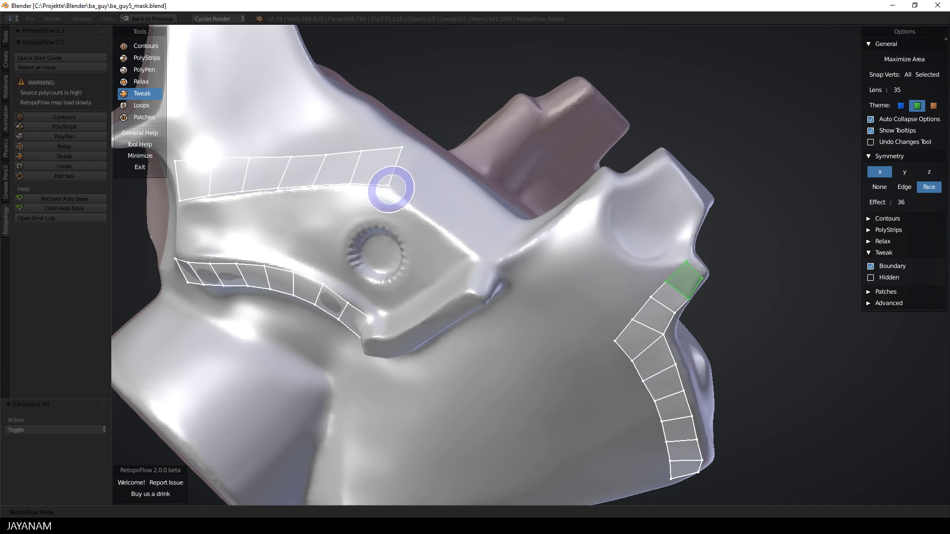
pyautogui.moveTo(404, 149); pyautogui.dragTo(412, 159)
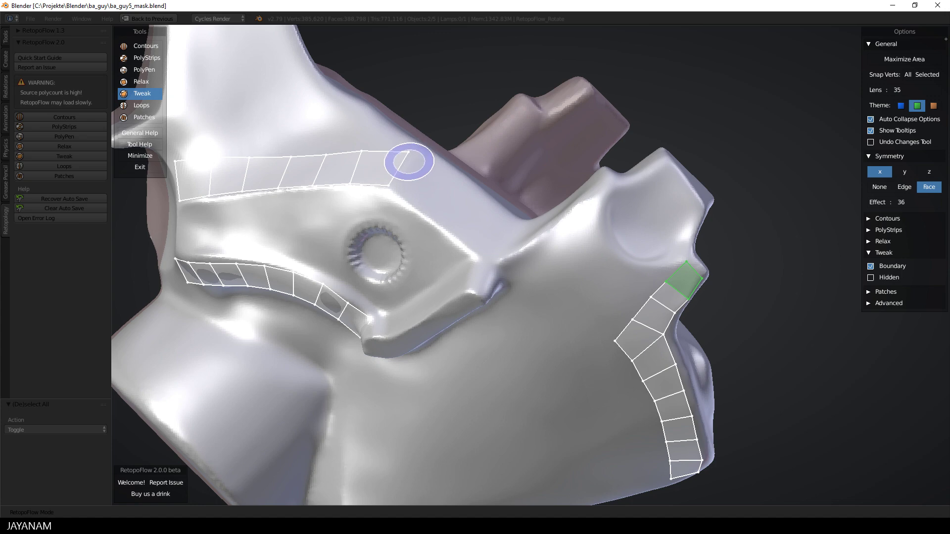
pyautogui.moveTo(410, 159); pyautogui.dragTo(317, 175, button='middle')
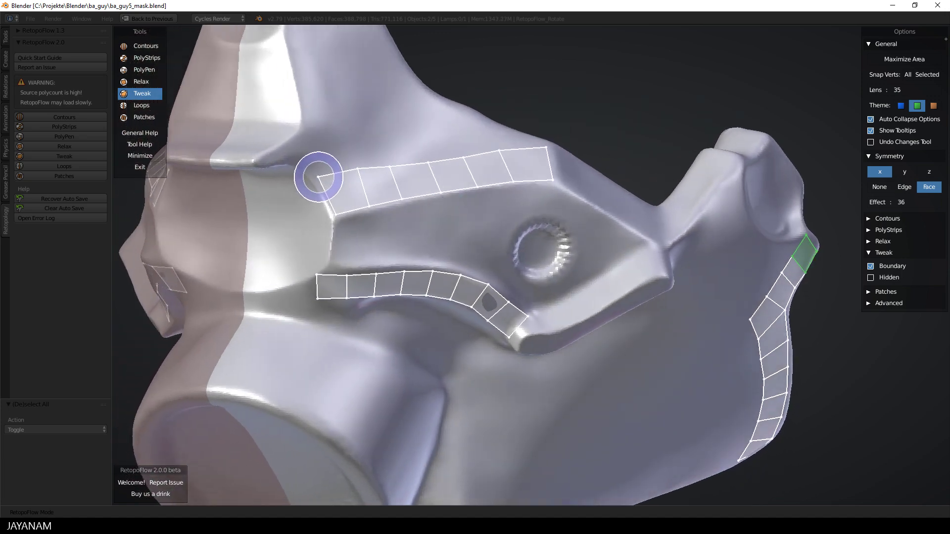
pyautogui.moveTo(319, 179); pyautogui.dragTo(307, 178)
pyautogui.moveTo(336, 216); pyautogui.dragTo(330, 216)
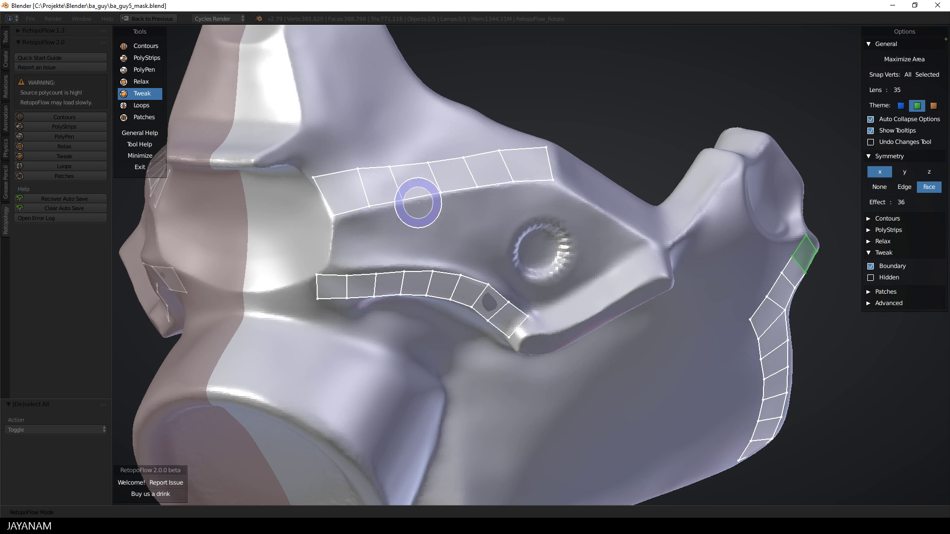
# Tweak the vertices at both ends of the arched ridge strip, near the centre panel and the raised bar.
pyautogui.moveTo(451, 377)
pyautogui.mouseDown(button='middle')
pyautogui.moveTo(494, 361)
pyautogui.moveTo(436, 247)
pyautogui.mouseUp(button='middle')
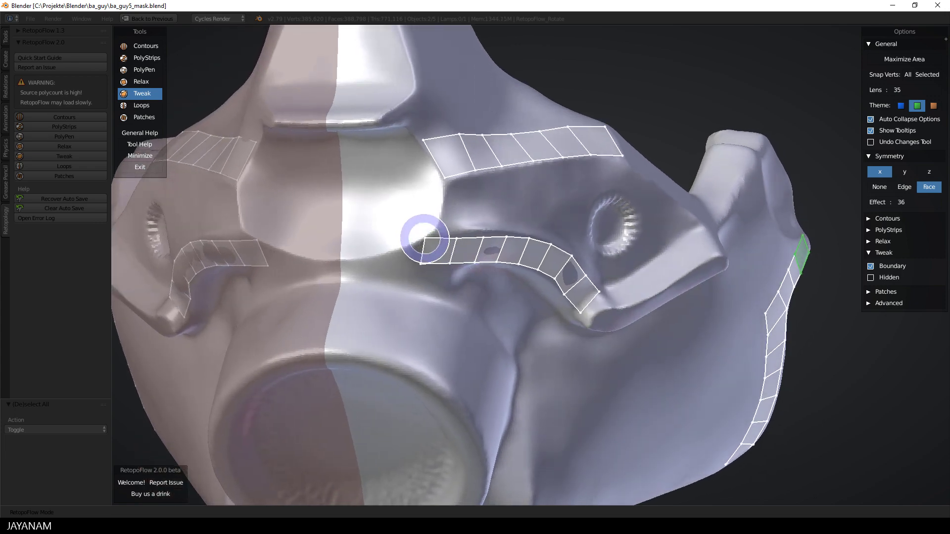
pyautogui.moveTo(424, 238); pyautogui.dragTo(485, 233)
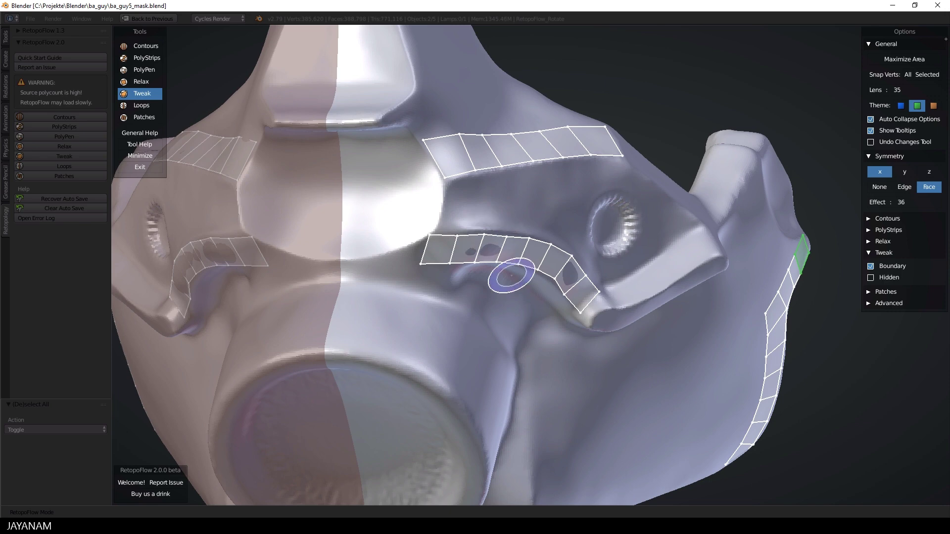
pyautogui.moveTo(596, 294)
pyautogui.mouseDown()
pyautogui.moveTo(579, 312)
pyautogui.moveTo(562, 297)
pyautogui.mouseUp()
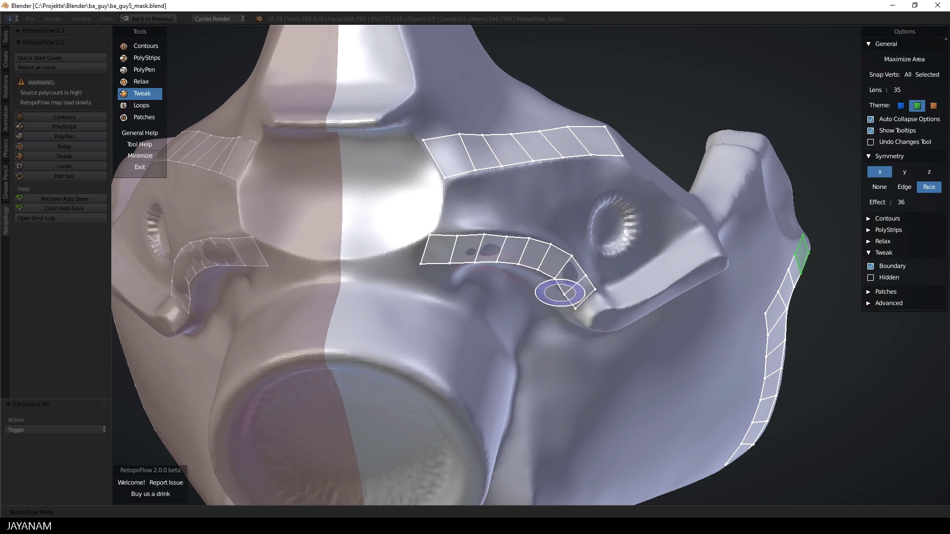
# Use PolyPen to add four quads along the inner side of the rear-edge strip, starting at the strip junction.
pyautogui.moveTo(600, 394); pyautogui.dragTo(572, 339, button='middle')
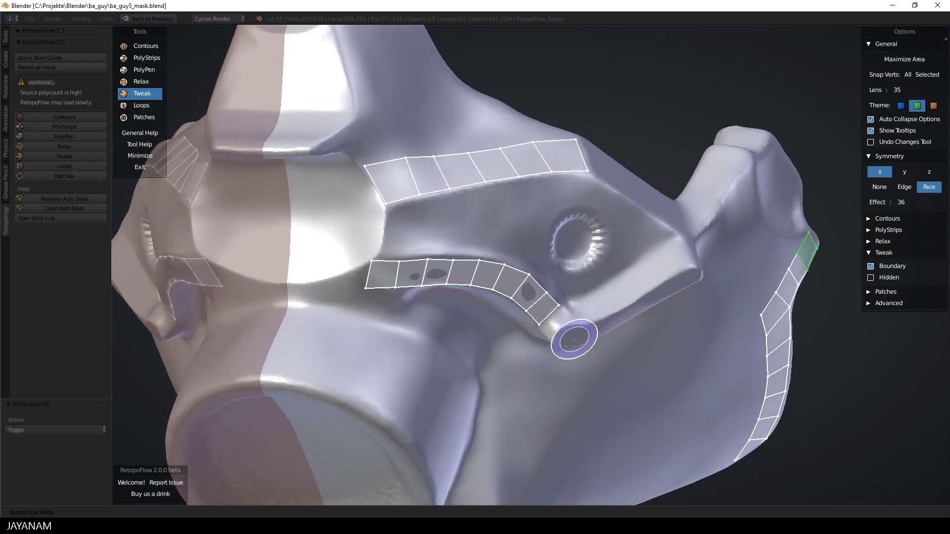
pyautogui.click(144, 69)
pyautogui.moveTo(609, 307); pyautogui.dragTo(671, 309, button='middle')
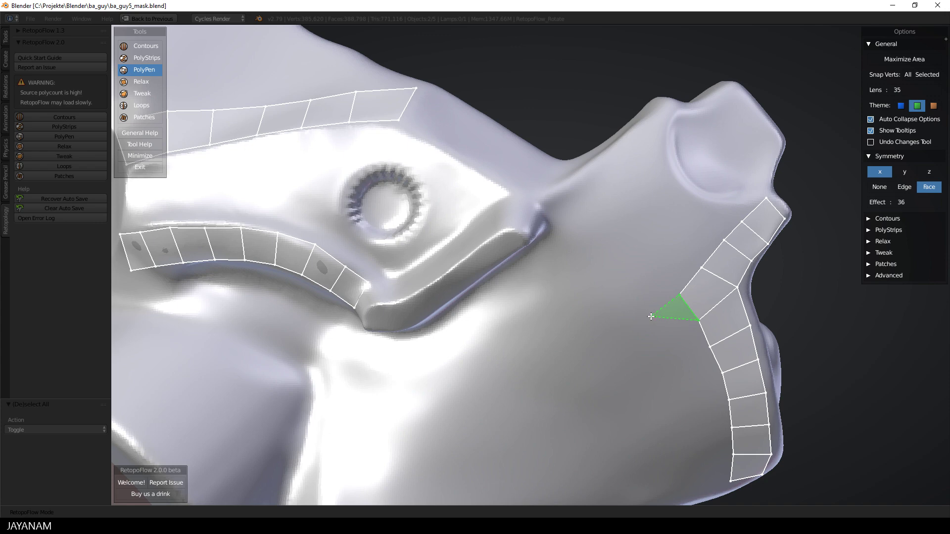
pyautogui.click(666, 344)
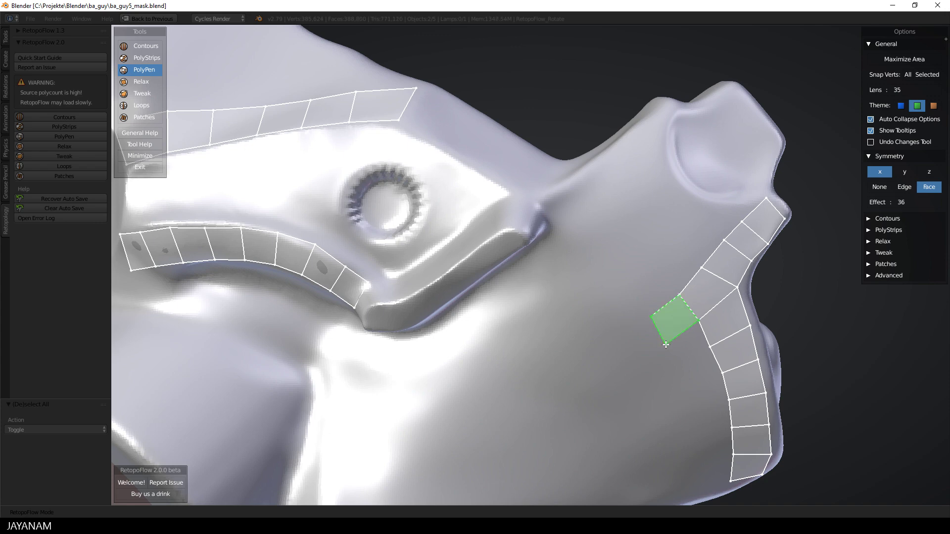
pyautogui.click(699, 352)
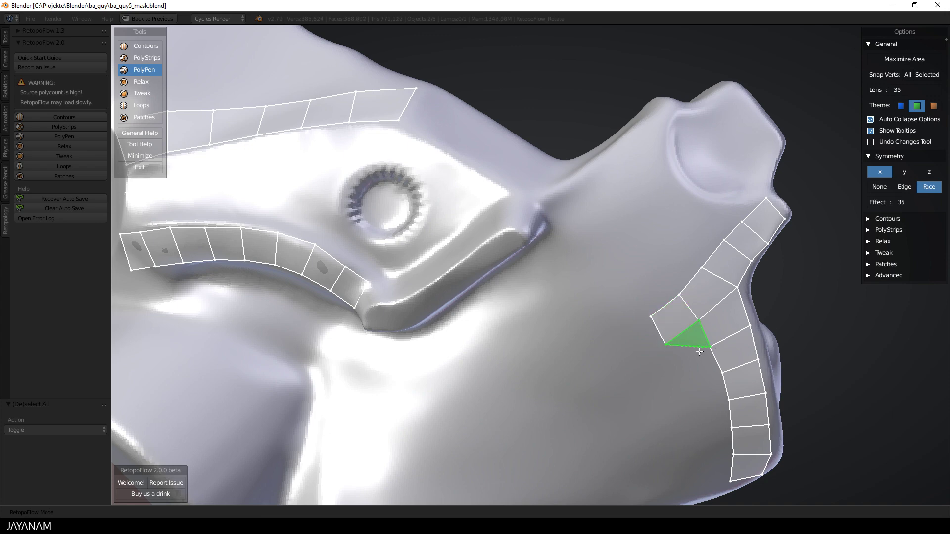
pyautogui.click(677, 373)
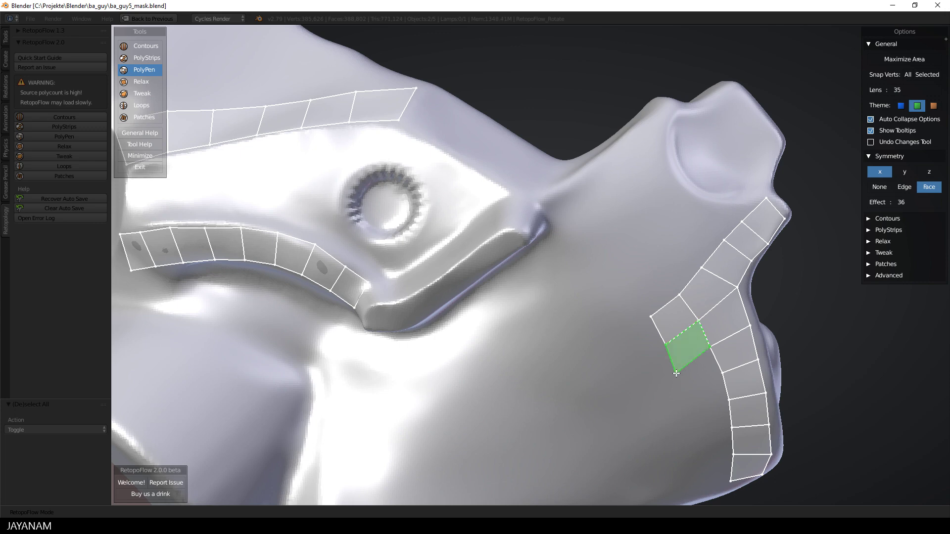
pyautogui.click(724, 374)
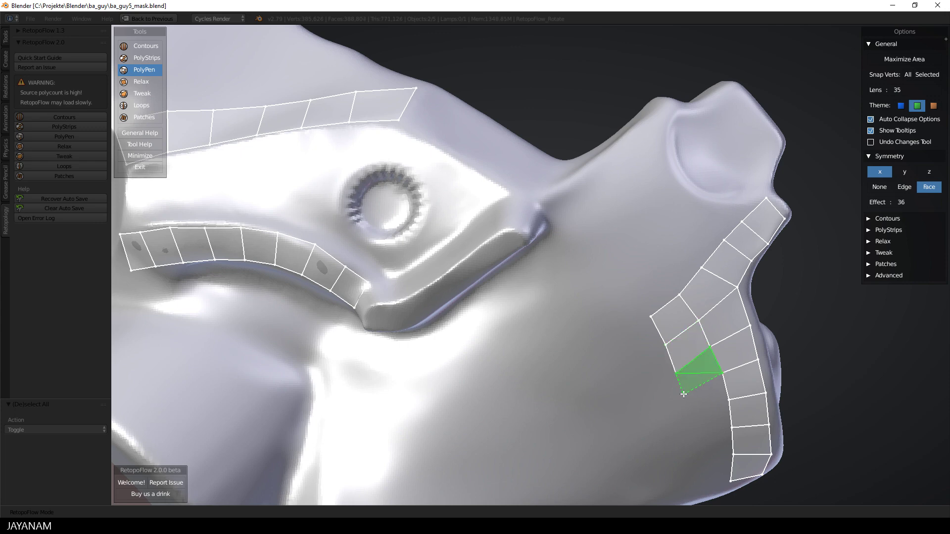
pyautogui.click(684, 392)
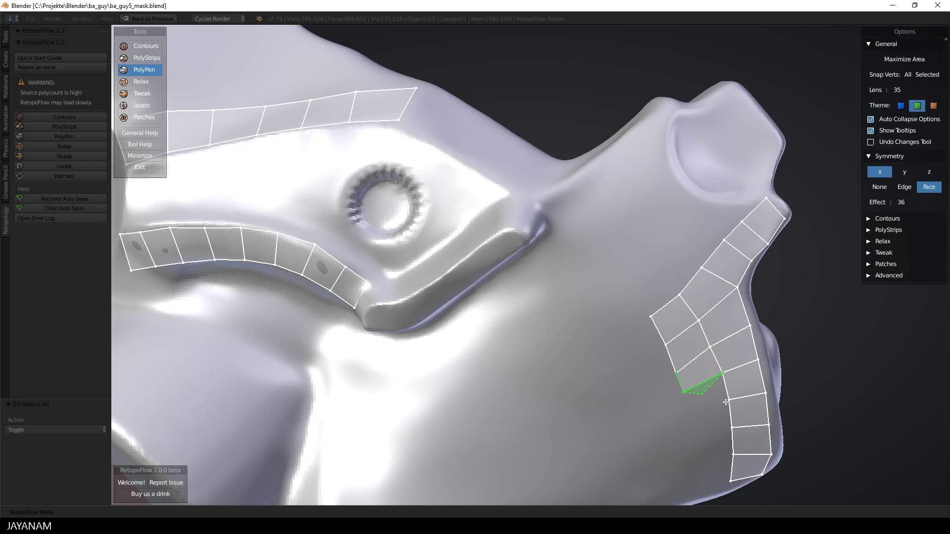
pyautogui.click(689, 412)
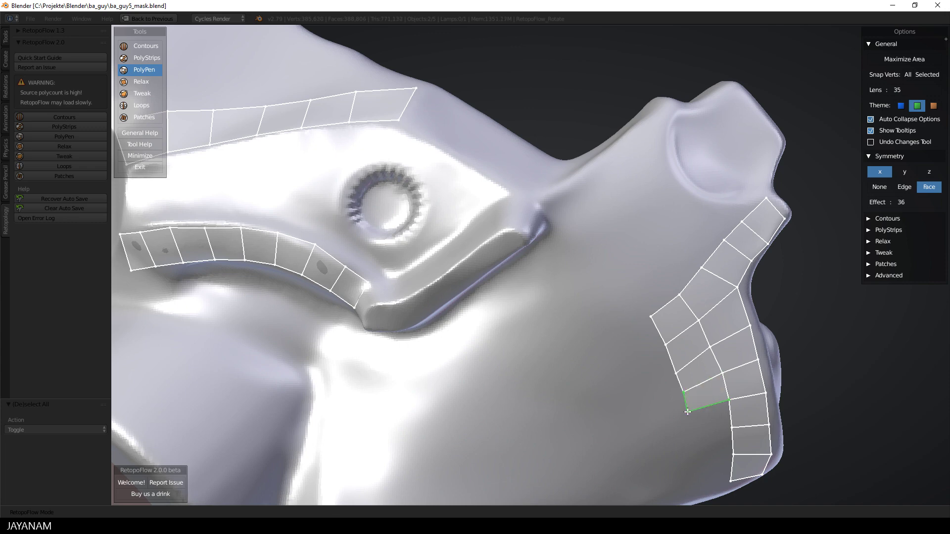
# Extend the inner column with three more PolyPen quads, down to the rear-edge strip's lower end.
pyautogui.click(732, 429)
pyautogui.click(689, 435)
pyautogui.scroll(-3, 690, 435)
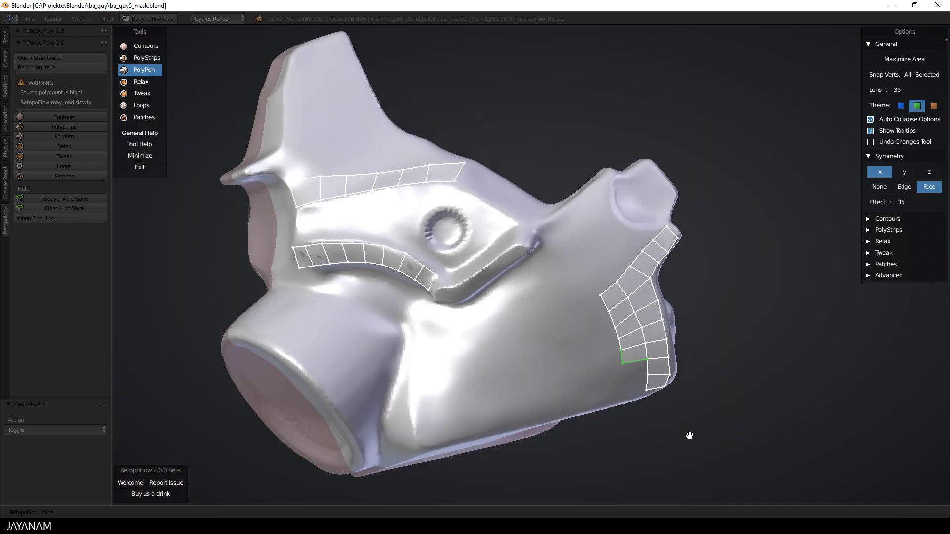
pyautogui.scroll(3, 691, 381)
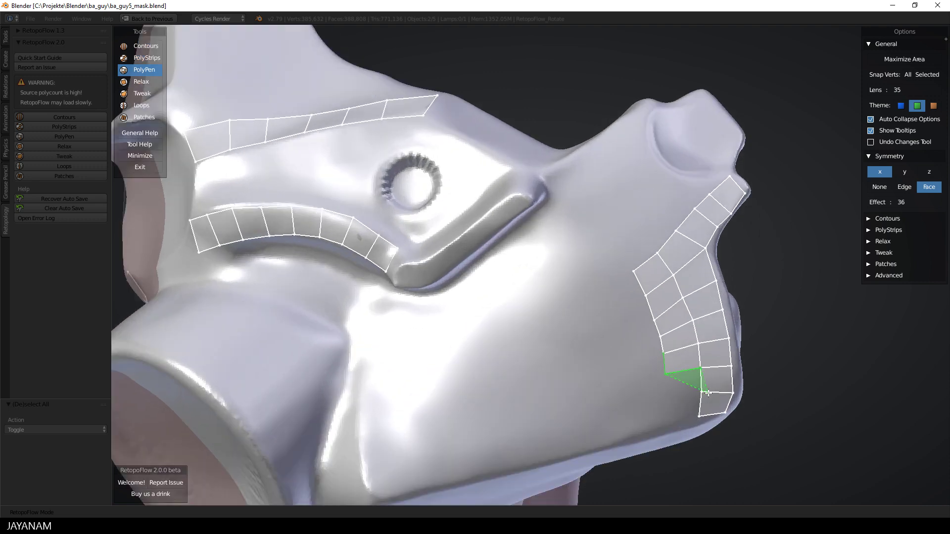
pyautogui.click(702, 393)
pyautogui.click(665, 394)
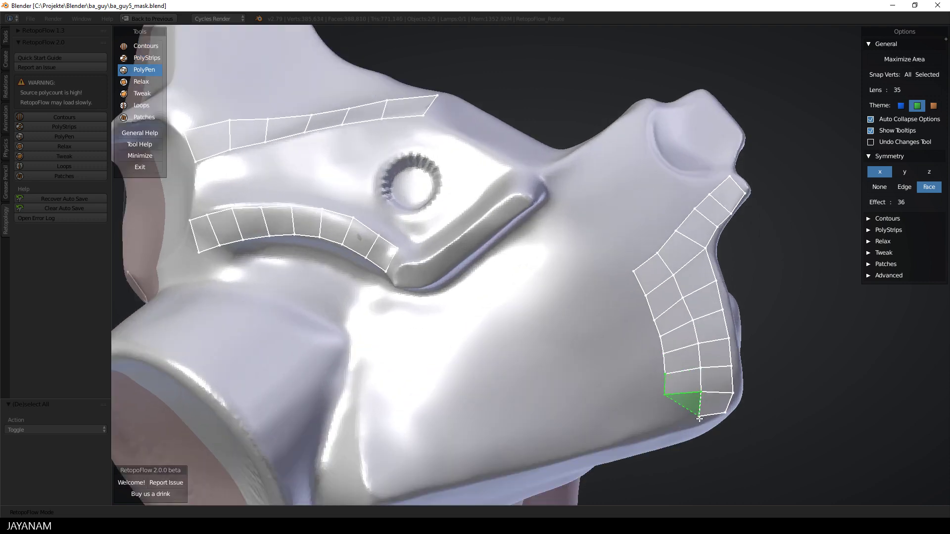
pyautogui.click(663, 422)
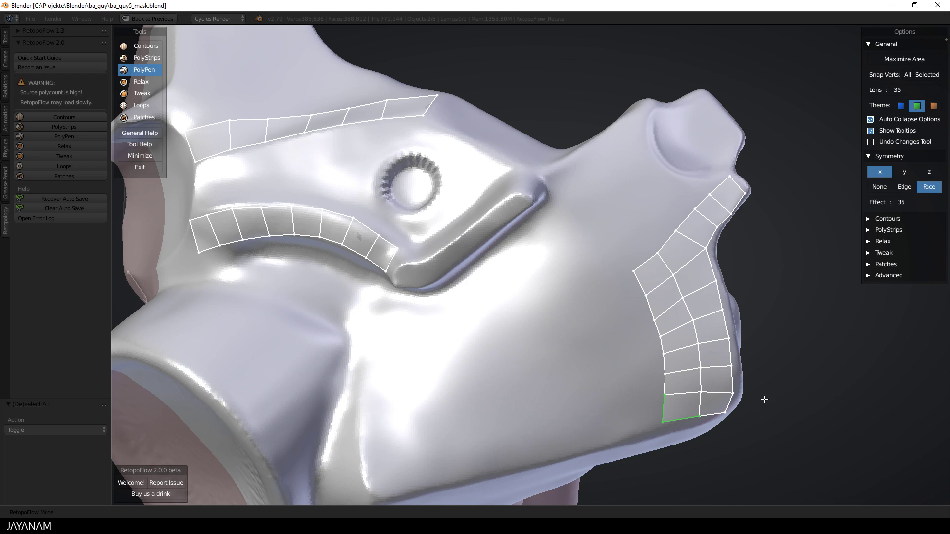
# Use the Loops tool to insert a lengthwise edge loop through each of the two rear-edge quad columns.
pyautogui.click(139, 107)
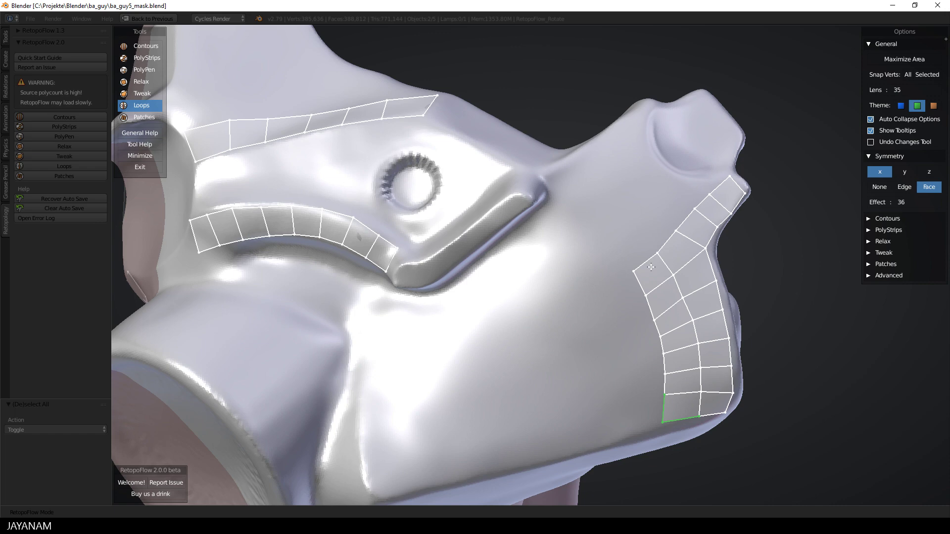
pyautogui.click(665, 240)
pyautogui.click(647, 261)
pyautogui.moveTo(545, 356)
pyautogui.mouseDown(button='middle')
pyautogui.moveTo(566, 371)
pyautogui.moveTo(550, 367)
pyautogui.mouseUp(button='middle')
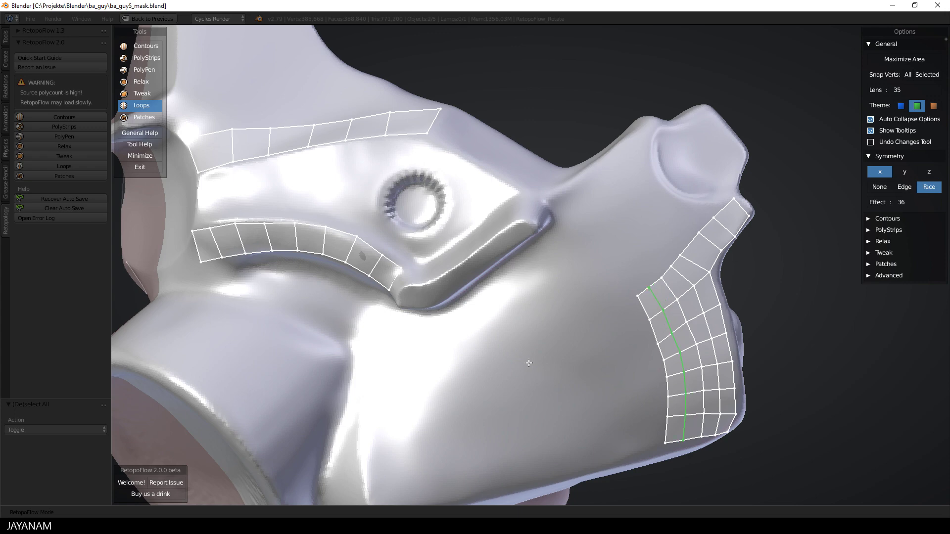
# Insert an edge loop lengthwise through the middle of the arched ridge strip.
pyautogui.moveTo(529, 363); pyautogui.dragTo(488, 340, button='middle')
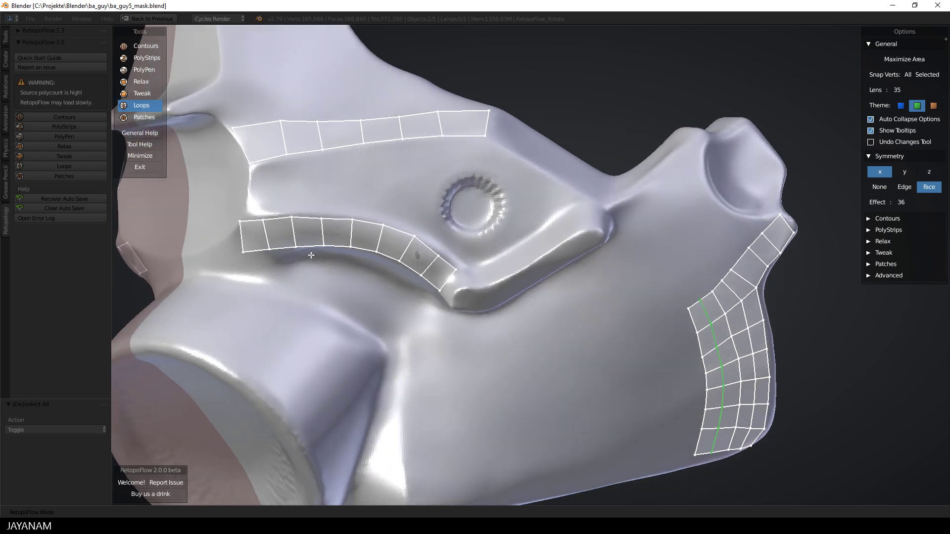
pyautogui.click(244, 237)
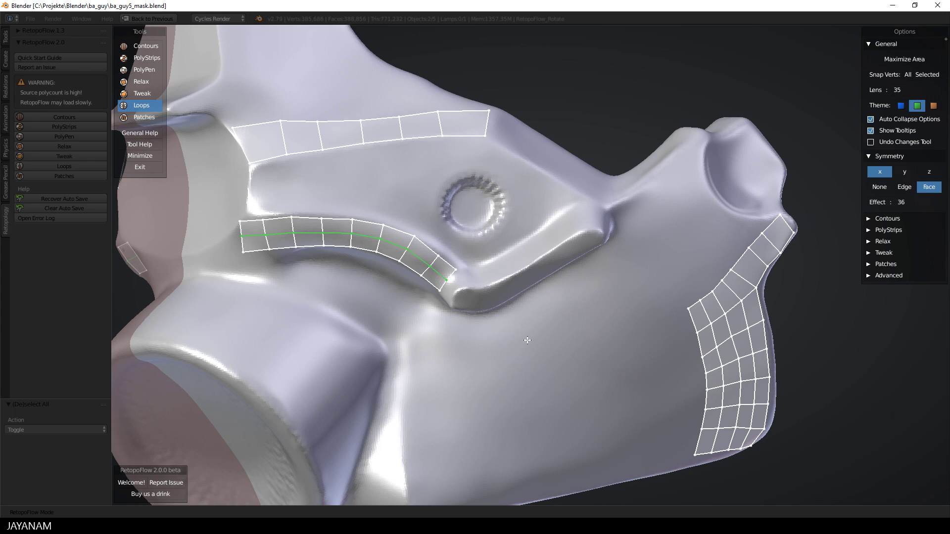
pyautogui.moveTo(527, 340); pyautogui.dragTo(556, 338, button='middle')
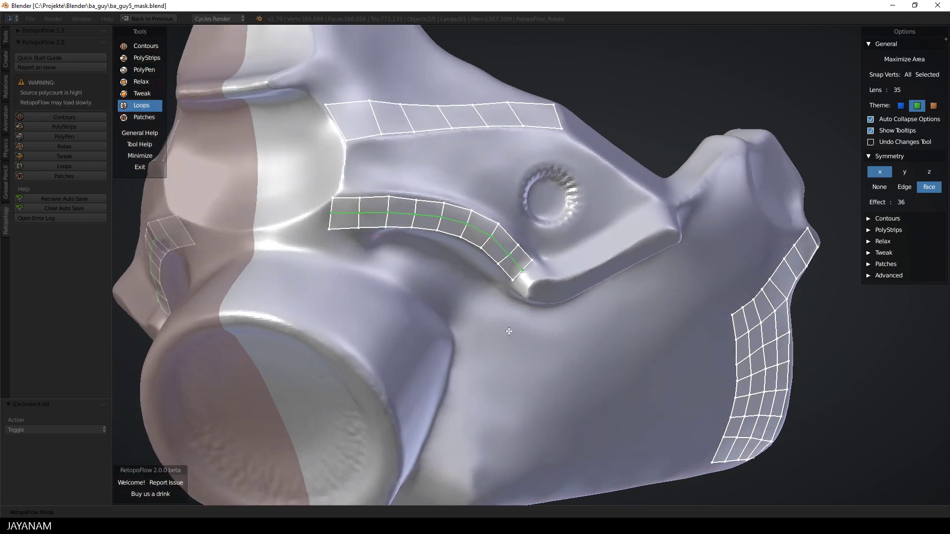
# Clear the selection and use the Relax tool to even out the arched ridge strip and the rear-edge patch.
pyautogui.click(145, 83)
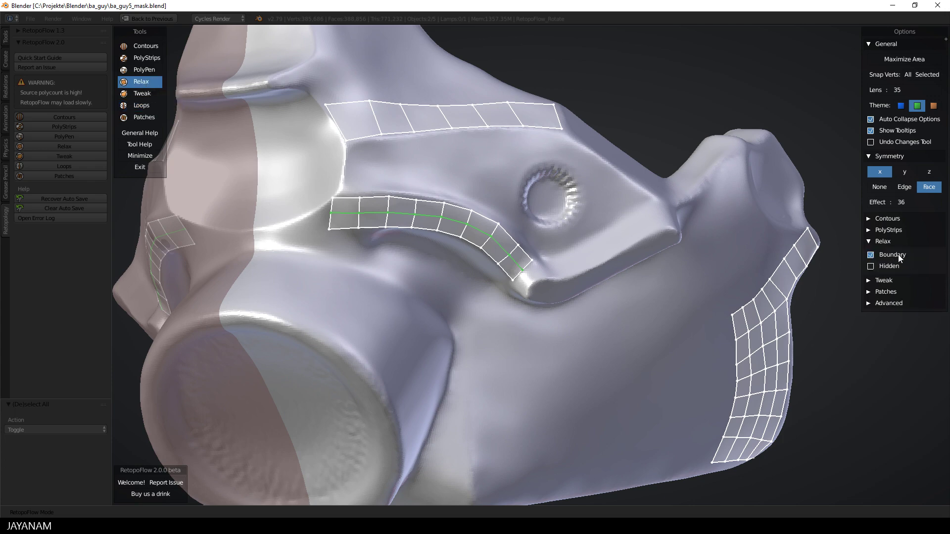
pyautogui.press('a')
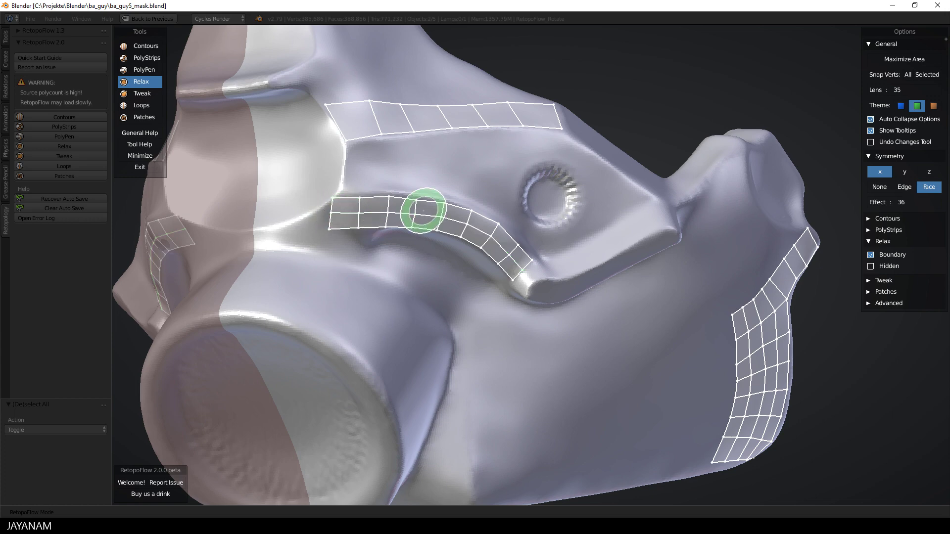
pyautogui.moveTo(423, 209)
pyautogui.mouseDown()
pyautogui.moveTo(346, 212)
pyautogui.moveTo(429, 206)
pyautogui.moveTo(518, 242)
pyautogui.moveTo(495, 261)
pyautogui.moveTo(484, 247)
pyautogui.moveTo(499, 259)
pyautogui.moveTo(371, 232)
pyautogui.moveTo(317, 237)
pyautogui.moveTo(339, 213)
pyautogui.mouseUp()
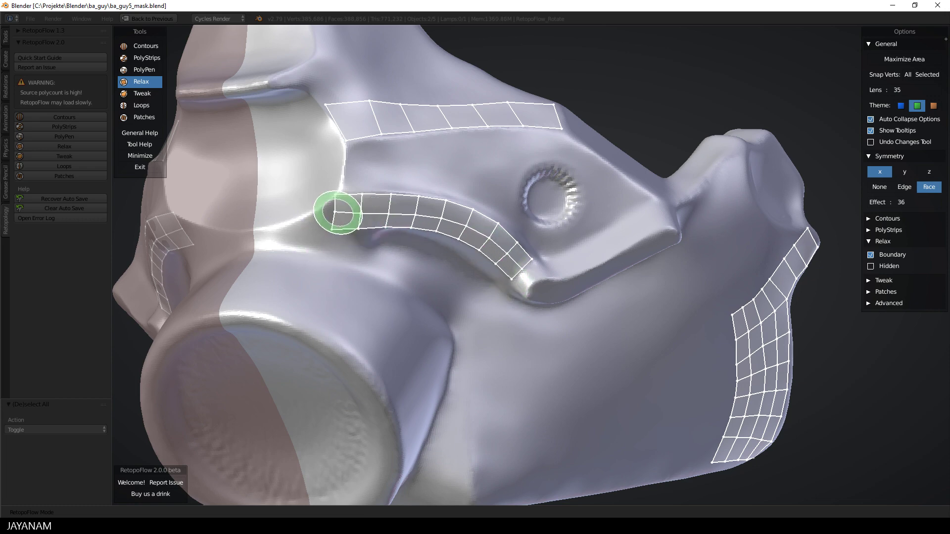
pyautogui.moveTo(678, 364)
pyautogui.mouseDown(button='middle')
pyautogui.moveTo(630, 375)
pyautogui.moveTo(636, 333)
pyautogui.mouseUp(button='middle')
pyautogui.moveTo(636, 333)
pyautogui.mouseDown()
pyautogui.moveTo(696, 246)
pyautogui.moveTo(681, 218)
pyautogui.moveTo(702, 251)
pyautogui.moveTo(688, 297)
pyautogui.mouseUp()
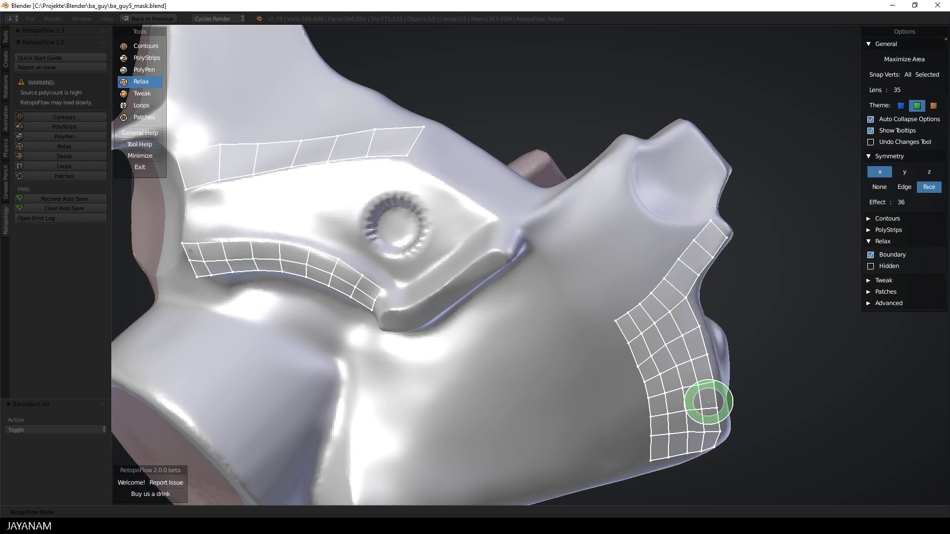
# Enlarge the Relax brush and even out the rear-edge patch and the upper cheek strip.
pyautogui.moveTo(708, 402)
pyautogui.mouseDown()
pyautogui.moveTo(703, 441)
pyautogui.moveTo(721, 455)
pyautogui.moveTo(656, 440)
pyautogui.moveTo(628, 349)
pyautogui.moveTo(645, 390)
pyautogui.moveTo(608, 329)
pyautogui.moveTo(652, 340)
pyautogui.moveTo(638, 329)
pyautogui.mouseUp()
pyautogui.press('f')
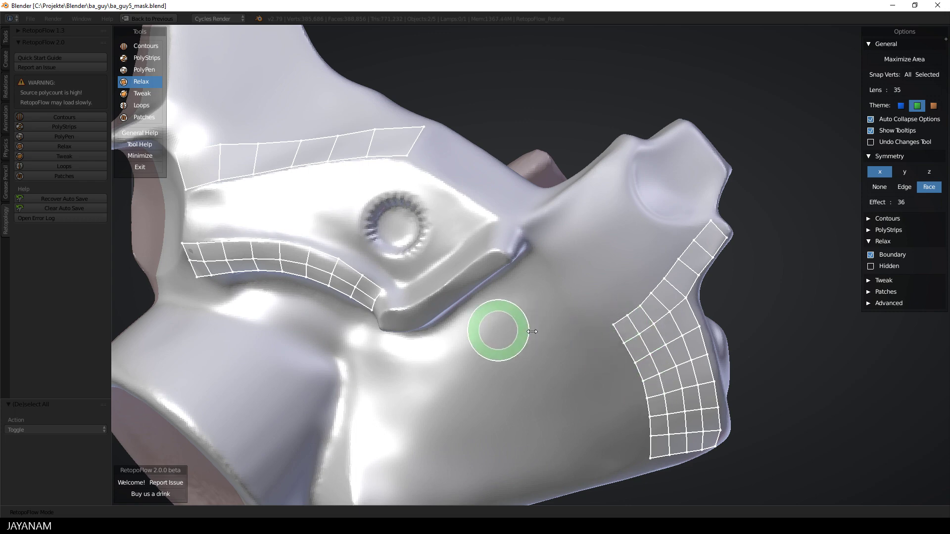
pyautogui.click(536, 334)
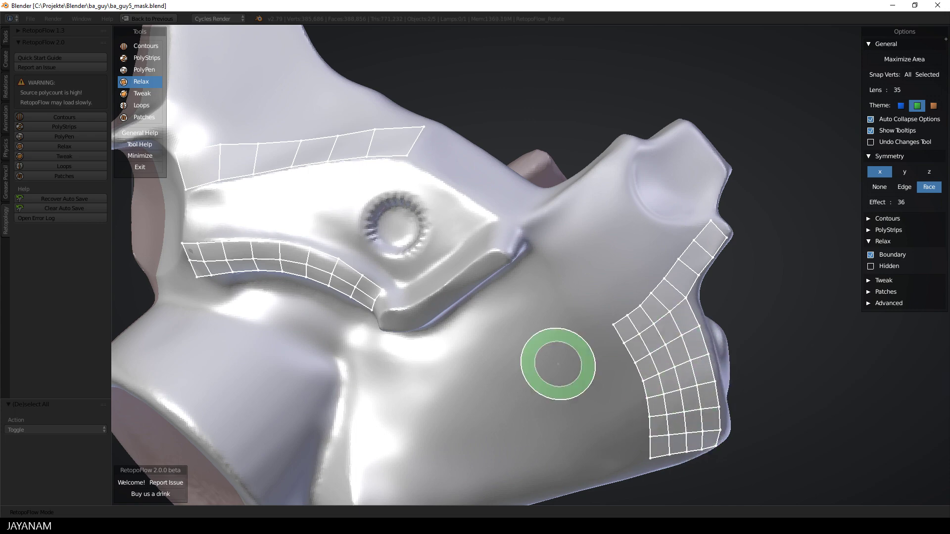
pyautogui.press('f')
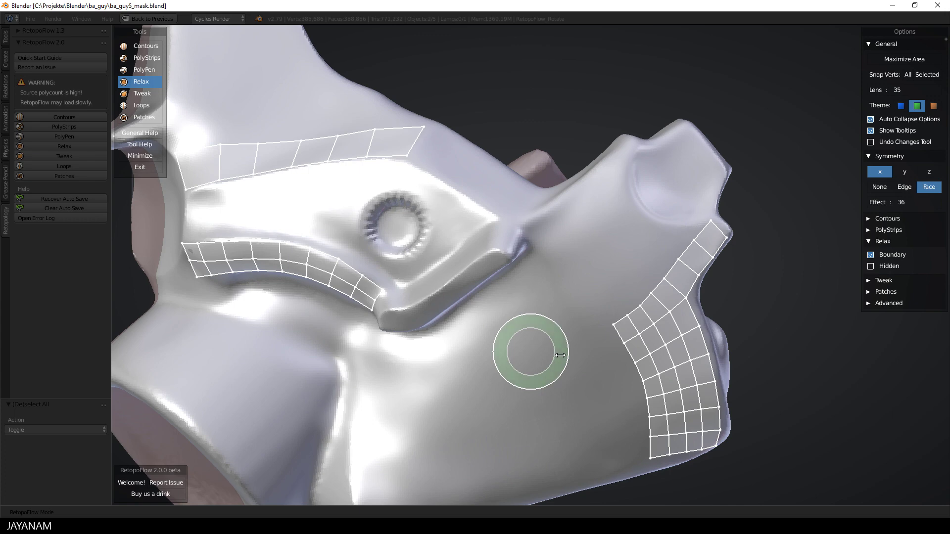
pyautogui.click(559, 355)
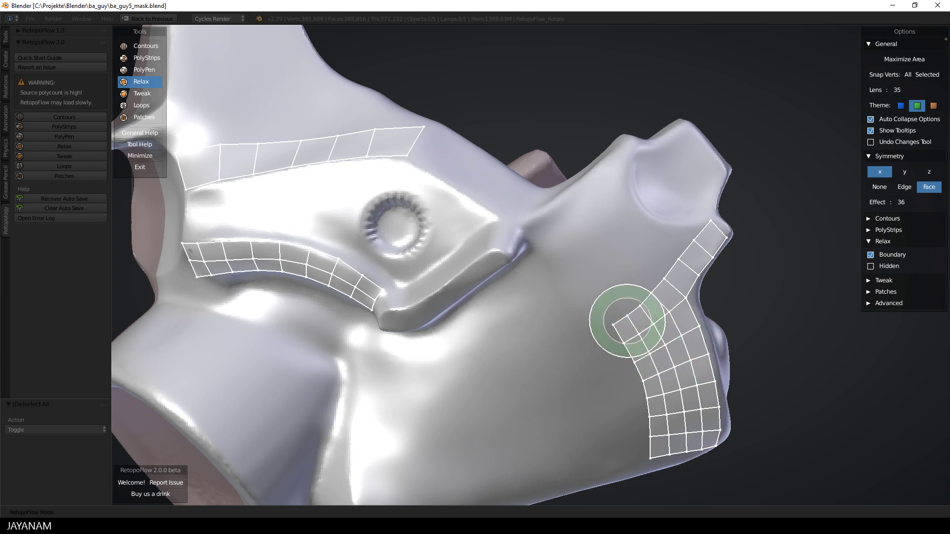
pyautogui.moveTo(638, 354); pyautogui.dragTo(621, 360)
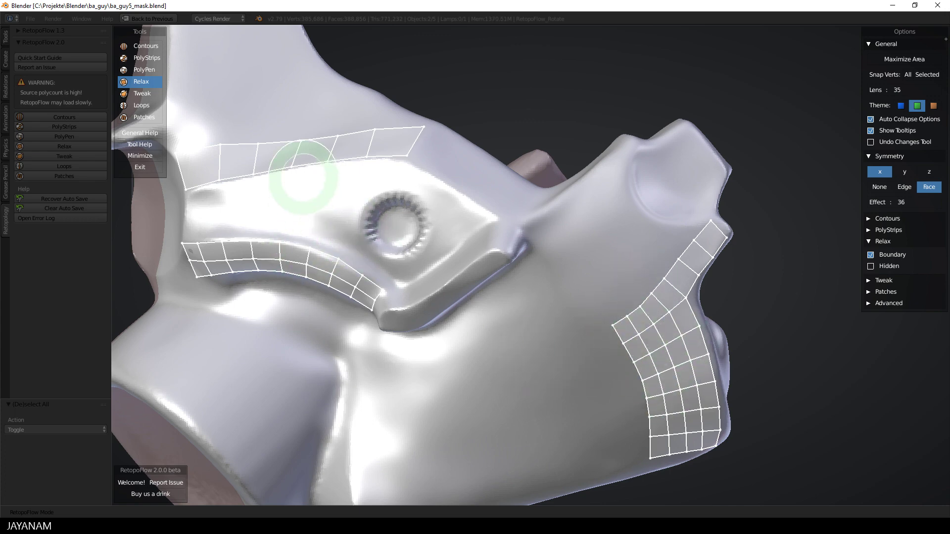
pyautogui.moveTo(318, 137)
pyautogui.mouseDown()
pyautogui.moveTo(438, 157)
pyautogui.moveTo(423, 159)
pyautogui.mouseUp()
# Extend the outer end of the upper cheek strip with three PolyPen quads sloping down toward the rear.
pyautogui.moveTo(415, 198); pyautogui.dragTo(488, 244, button='middle')
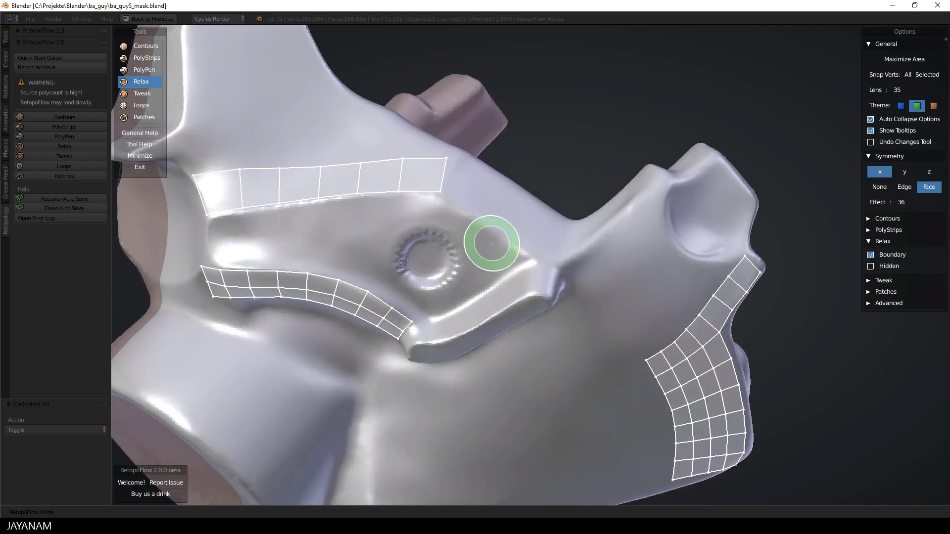
pyautogui.press('3')
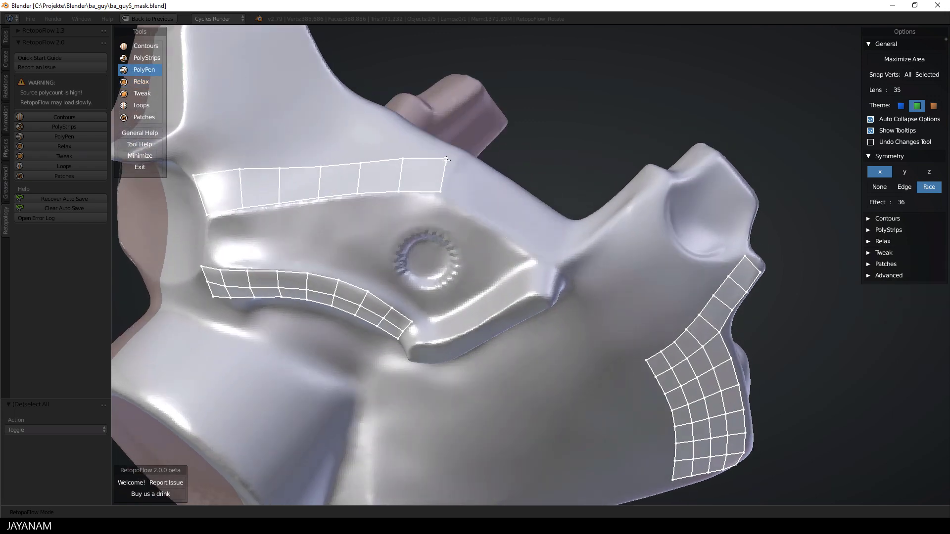
pyautogui.click(489, 184)
pyautogui.click(465, 214)
pyautogui.click(525, 207)
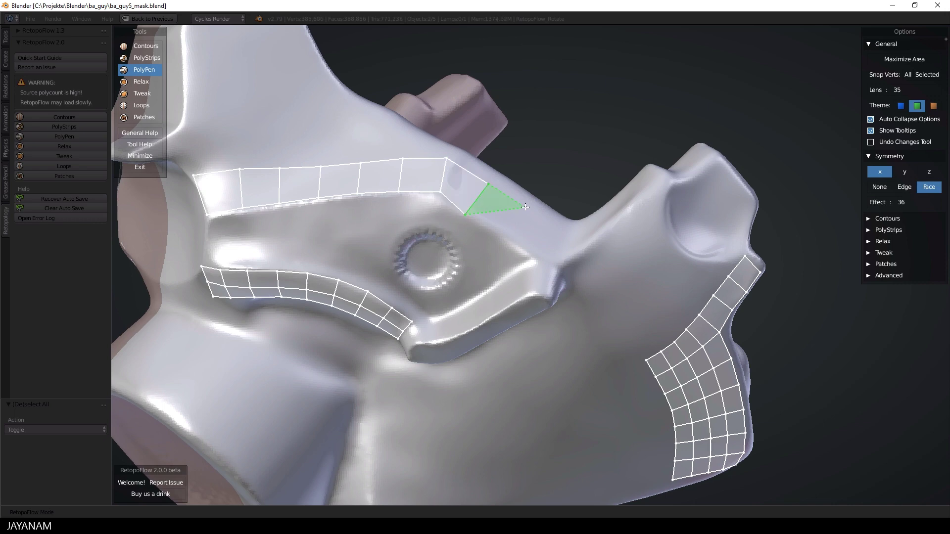
pyautogui.click(504, 240)
pyautogui.click(541, 256)
pyautogui.moveTo(566, 231); pyautogui.dragTo(609, 282, button='middle')
pyautogui.scroll(5, 643, 282)
pyautogui.scroll(-3, 493, 260)
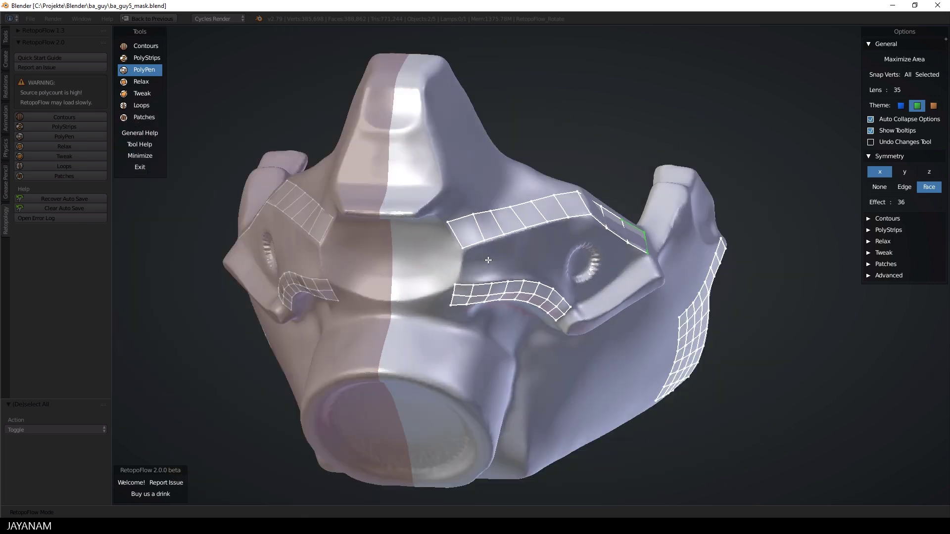
# Read the tool help pages for PolyStrips and PolyPen.
pyautogui.click(144, 56)
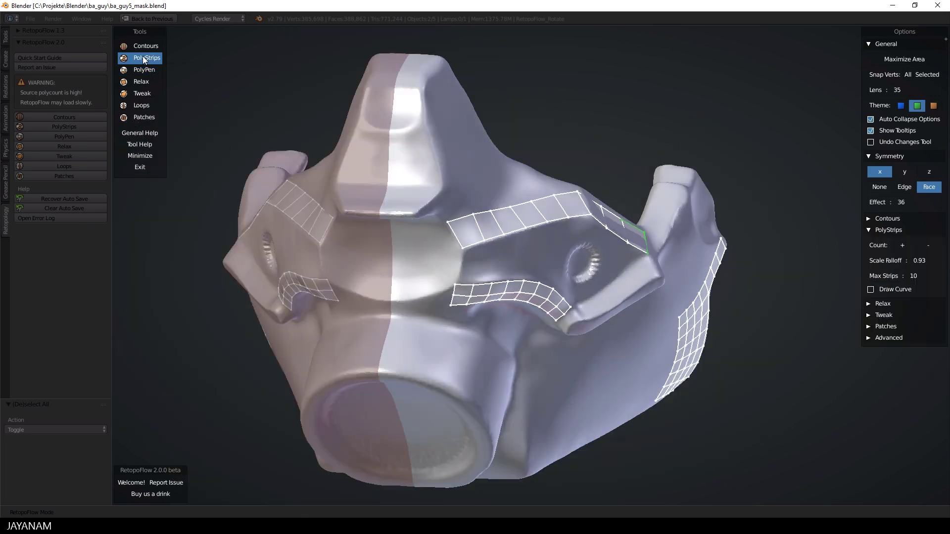
pyautogui.click(147, 145)
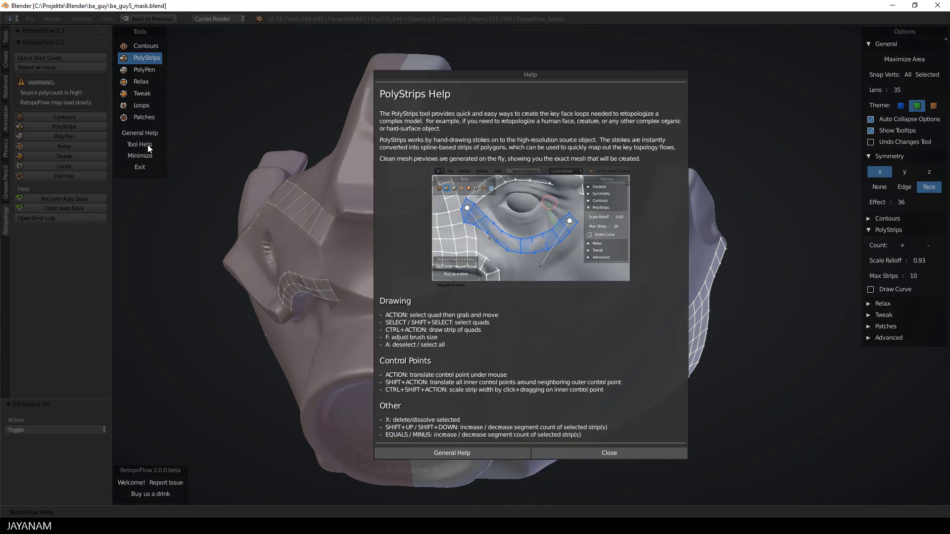
pyautogui.click(593, 454)
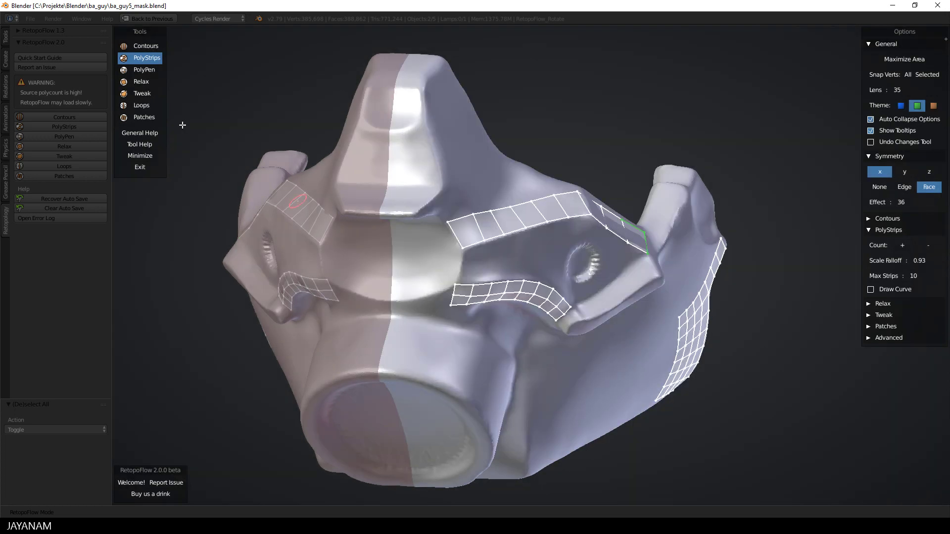
pyautogui.click(138, 69)
pyautogui.click(143, 144)
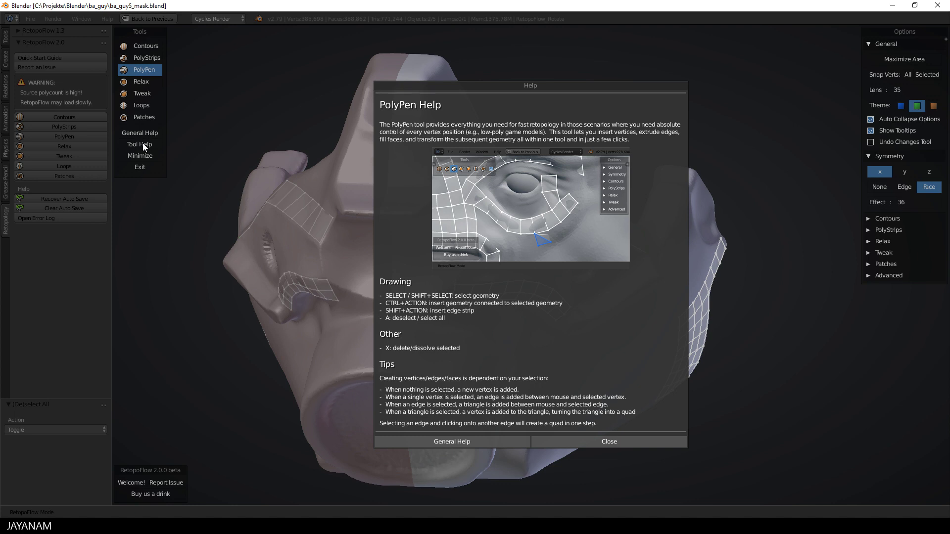
pyautogui.click(639, 441)
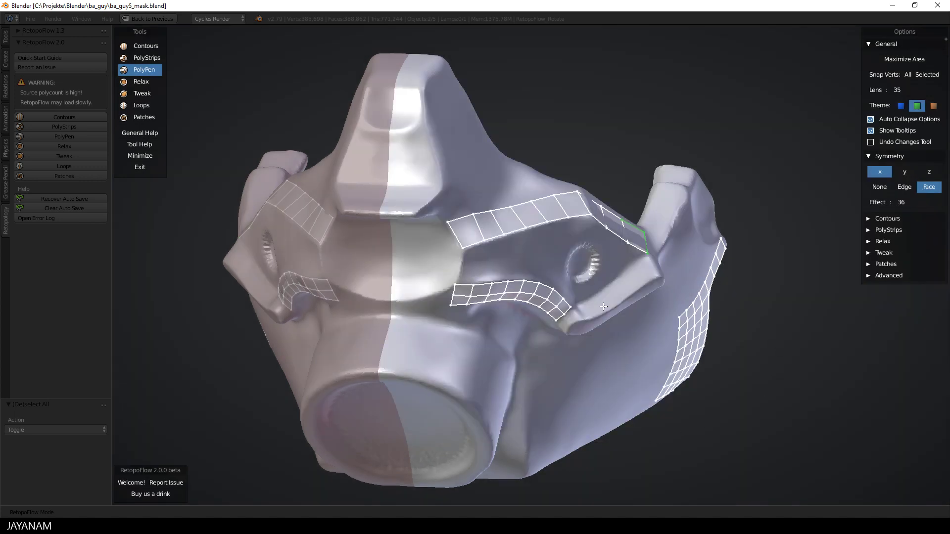
# Exit RetopoFlow and return the retopology mesh to Object Mode.
pyautogui.moveTo(604, 307); pyautogui.dragTo(624, 306, button='middle')
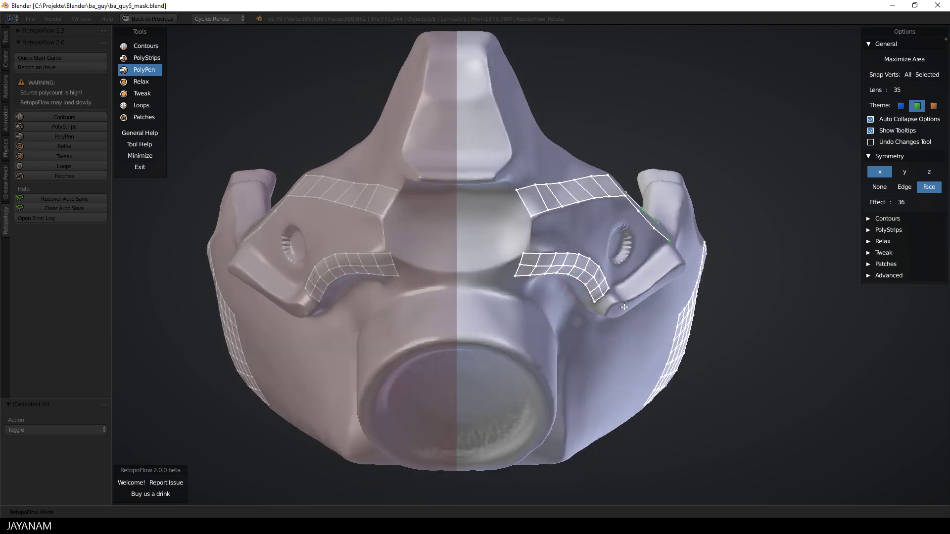
pyautogui.scroll(-2, 713, 334)
pyautogui.press('Escape')
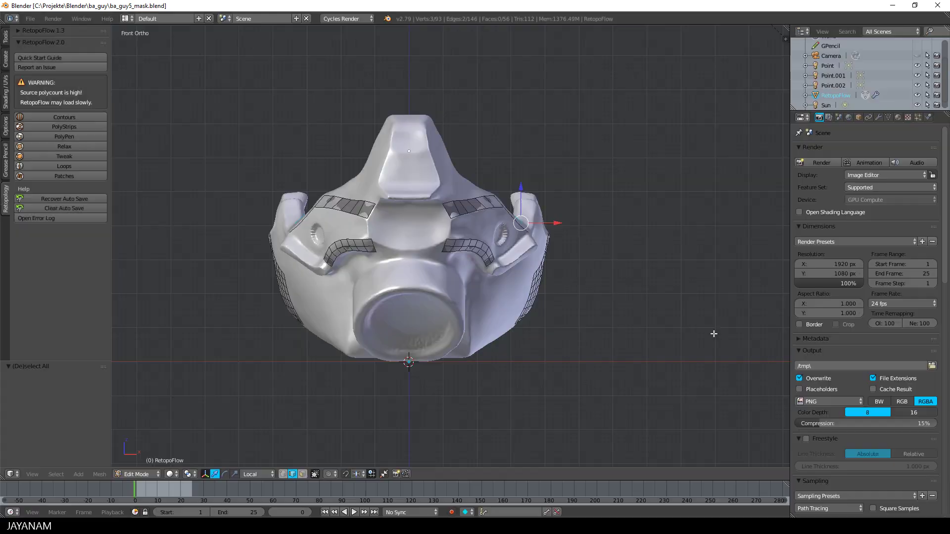
pyautogui.moveTo(714, 333); pyautogui.dragTo(636, 316, button='middle')
pyautogui.scroll(2, 621, 325)
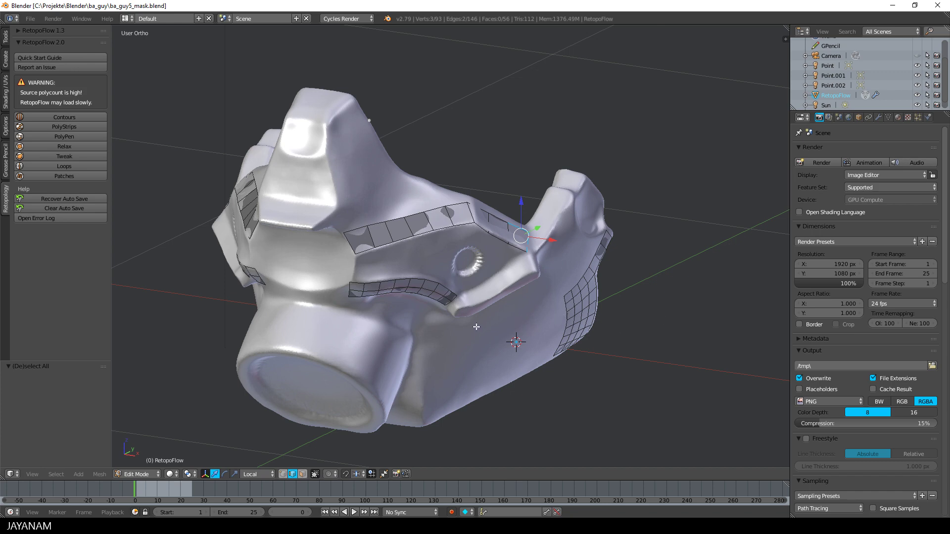
pyautogui.press('Tab')
# Hide the sculpted mask to examine the mirrored retopology strips alone, and reveal the mask again.
pyautogui.press('h')
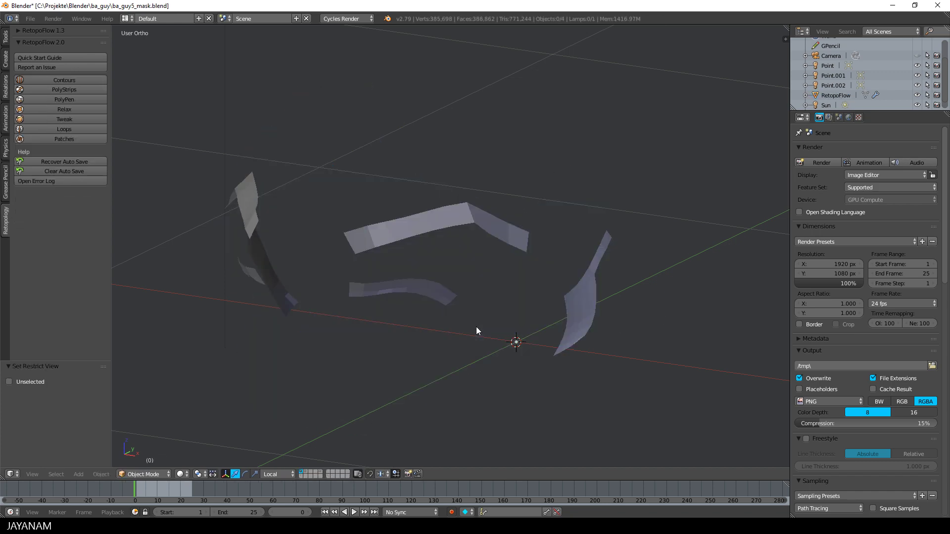
pyautogui.moveTo(476, 326); pyautogui.dragTo(511, 335, button='middle')
pyautogui.scroll(2, 485, 330)
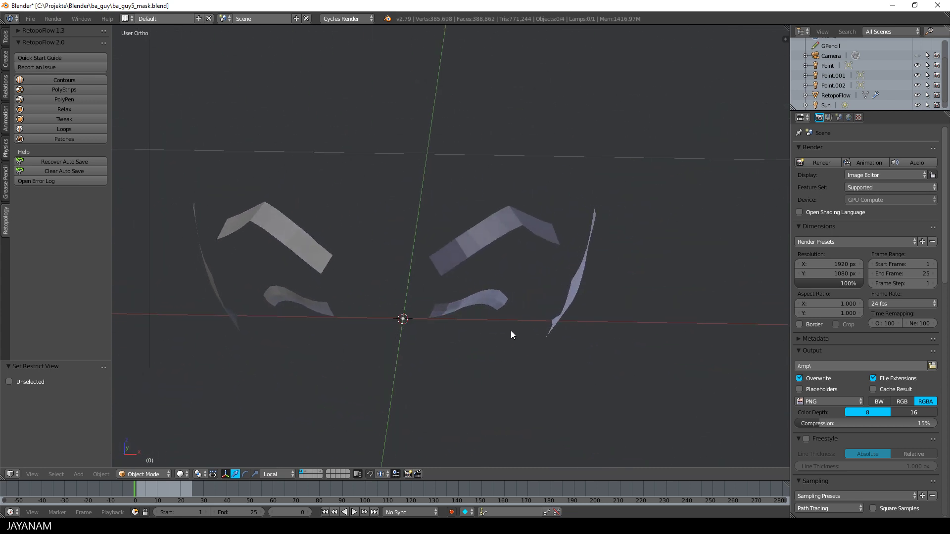
pyautogui.hotkey('alt', 'h')
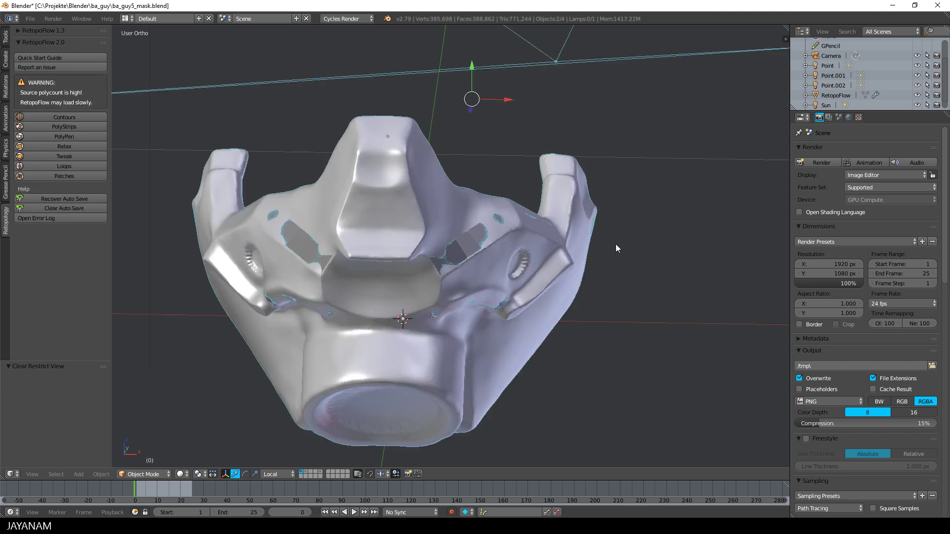
# Select the RetopoFlow mesh object and restart RetopoFlow with the PolyStrips tool.
pyautogui.press('KP_4')
pyautogui.press('KP_6')
pyautogui.rightClick(469, 252)
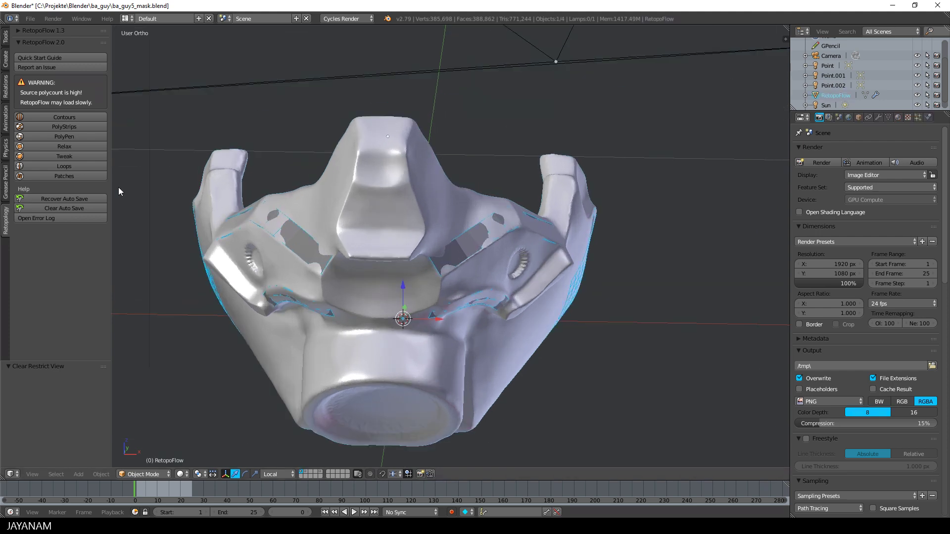
pyautogui.click(74, 126)
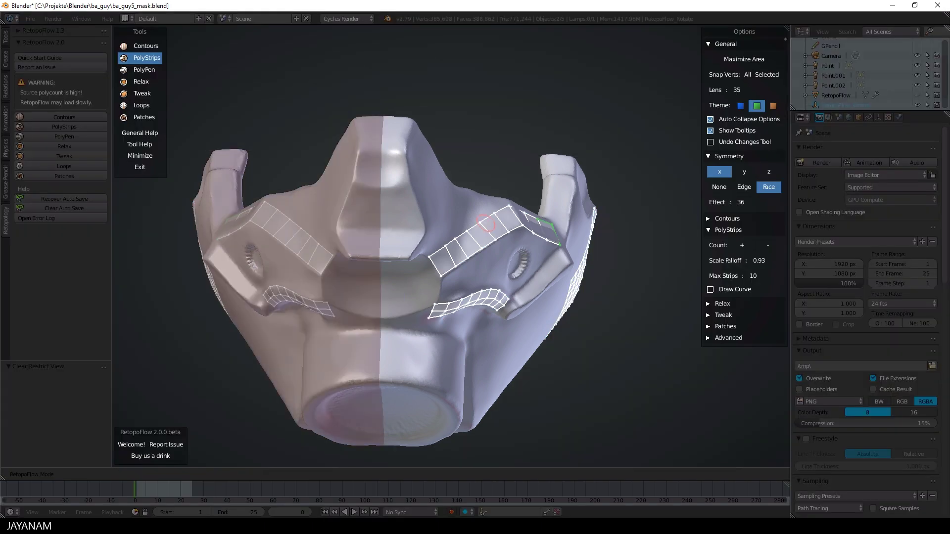
# Use PolyPen to add a row of eight quads beneath the upper cheek strip, from the inner column to the outer corner.
pyautogui.moveTo(423, 183); pyautogui.dragTo(465, 223, button='middle')
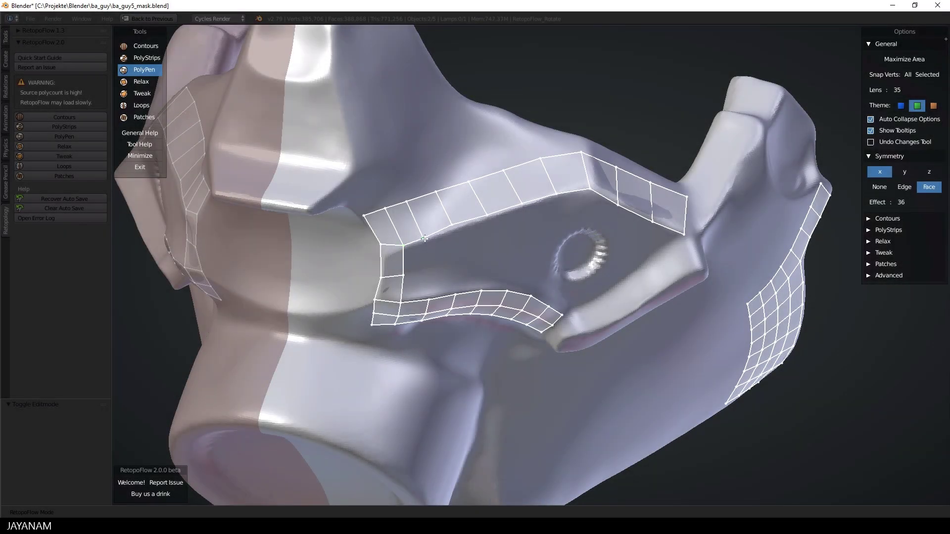
pyautogui.click(431, 267)
pyautogui.click(463, 260)
pyautogui.click(497, 251)
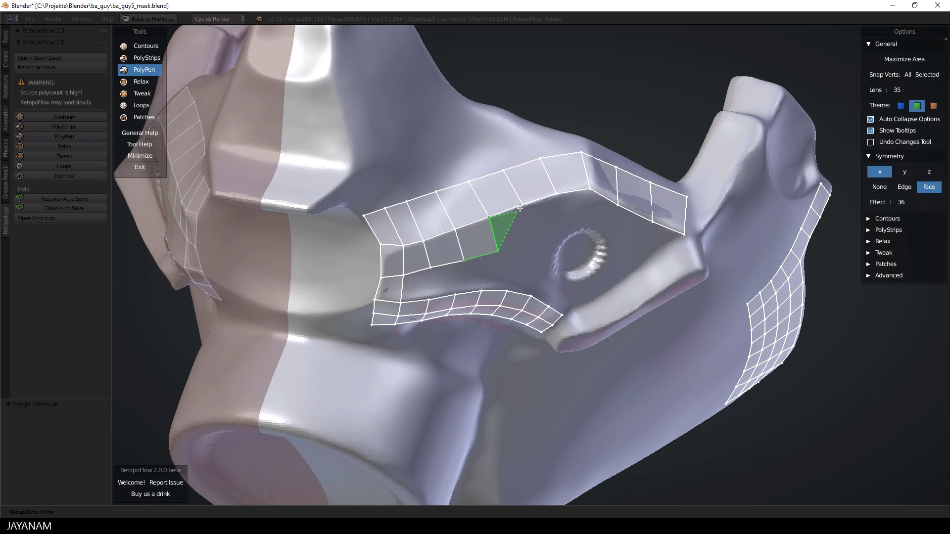
pyautogui.click(529, 241)
pyautogui.click(561, 231)
pyautogui.click(589, 222)
pyautogui.click(607, 229)
pyautogui.click(638, 245)
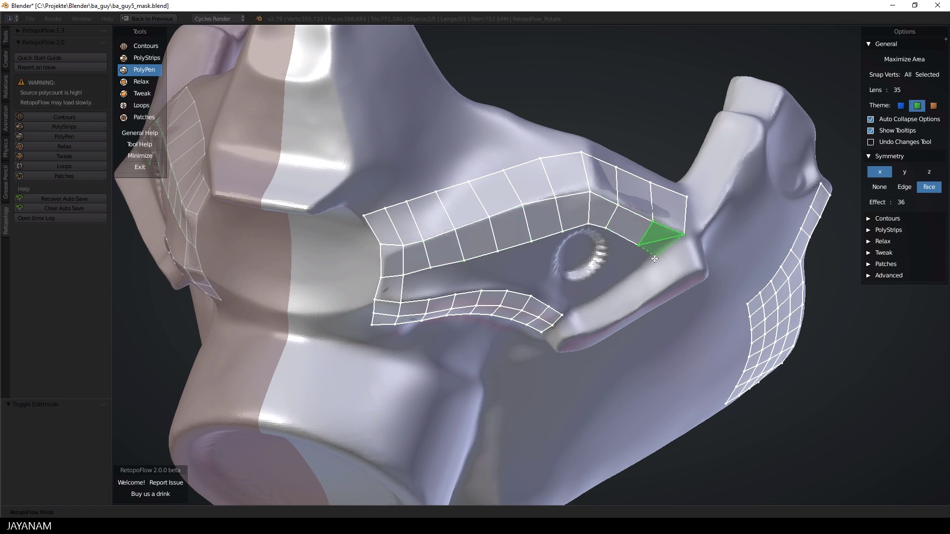
# Continue the PolyPen row around the outer corner and down along the ridge to the lower strip's outer end.
pyautogui.click(651, 259)
pyautogui.click(630, 276)
pyautogui.click(615, 265)
pyautogui.click(594, 281)
pyautogui.click(604, 296)
pyautogui.click(565, 290)
pyautogui.click(584, 307)
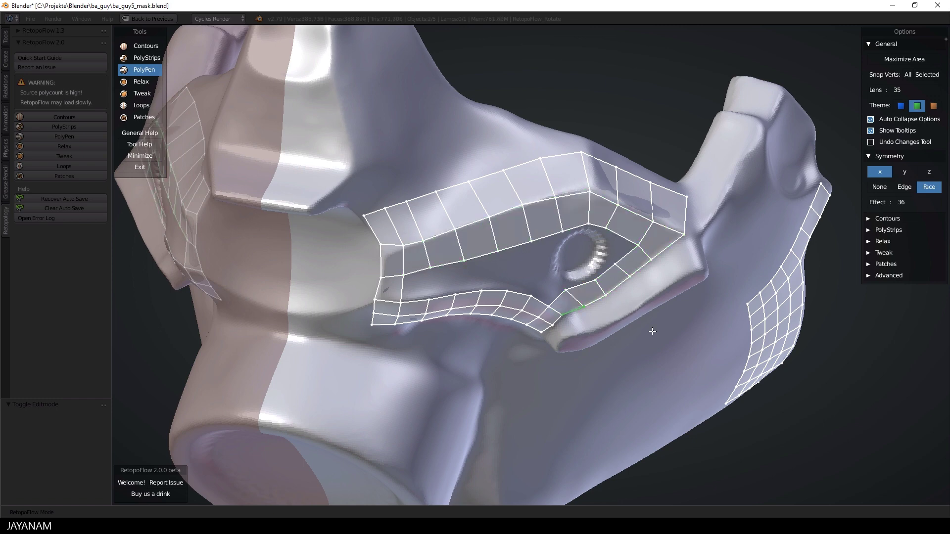
# Relax the ring of quads around the round cheek detail and switch back to the PolyPen tool.
pyautogui.click(141, 82)
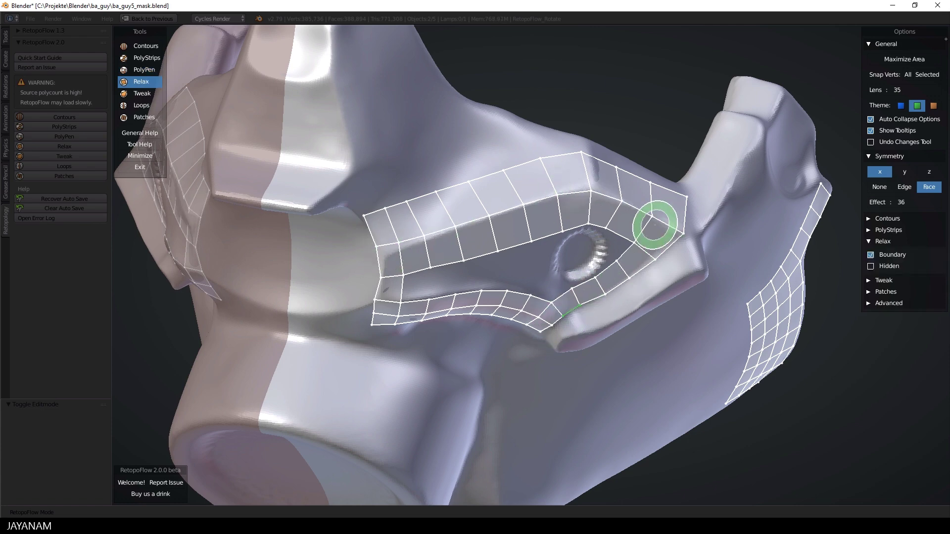
pyautogui.moveTo(653, 223); pyautogui.dragTo(415, 216, button='middle')
pyautogui.press('e')
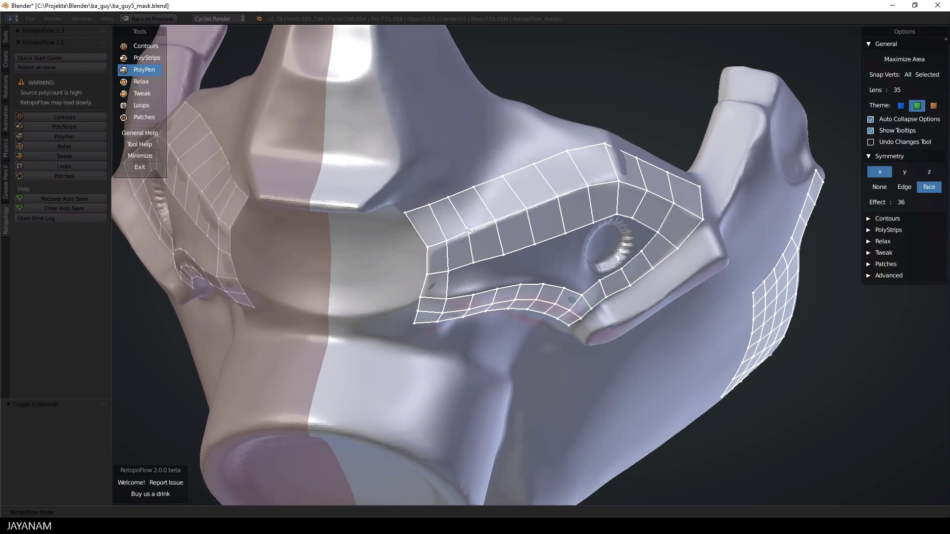
pyautogui.click(421, 296)
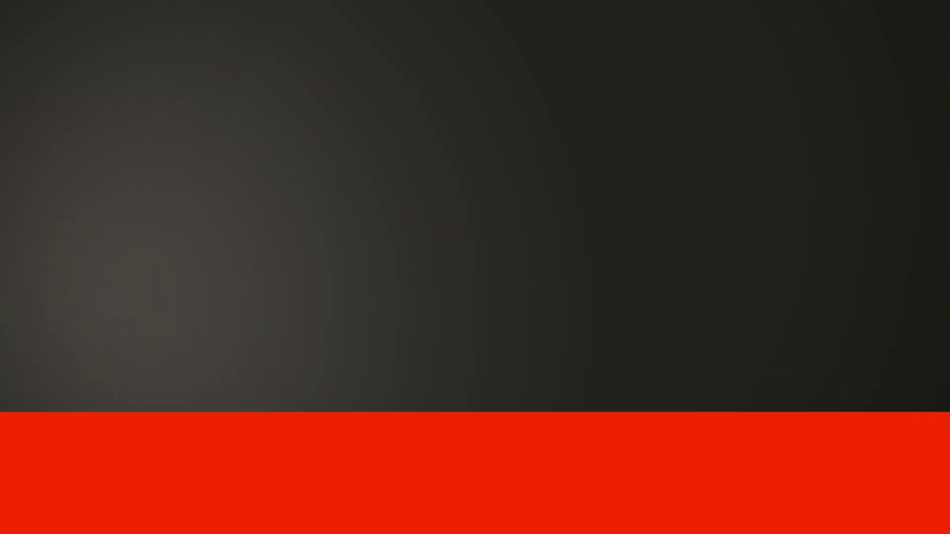